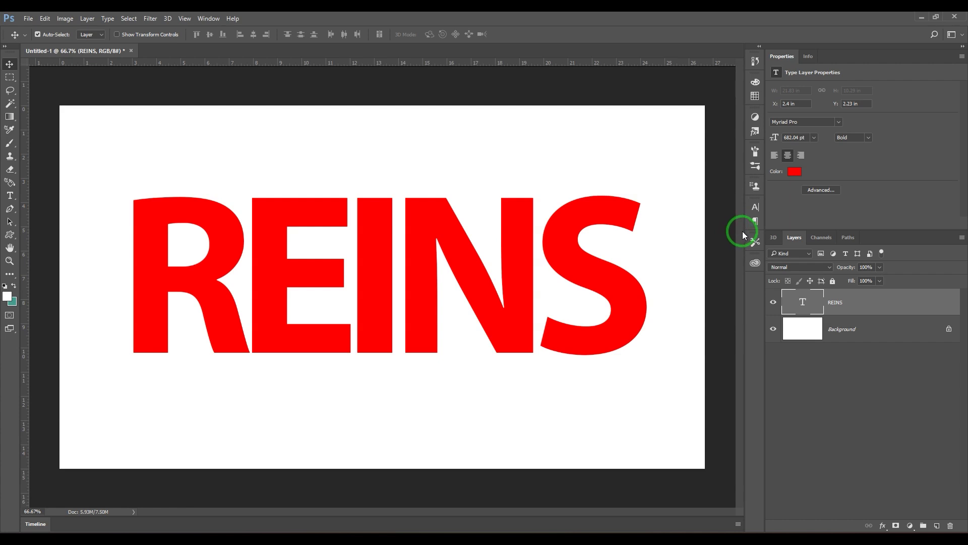
- Move the REINS text up and paint overlapping white and teal brush strokes below it on a new layer
left_click_drag(489, 302, 479, 269)
key("b")
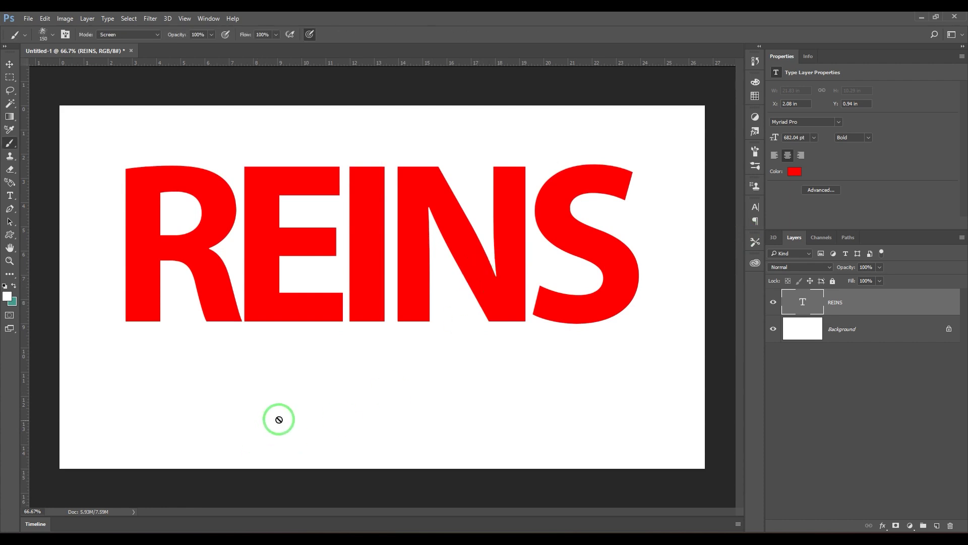
left_click(937, 526)
mouse_move(268, 421)
left_mouse_down()
mouse_move(293, 395)
mouse_move(383, 404)
left_mouse_up()
left_click(14, 285)
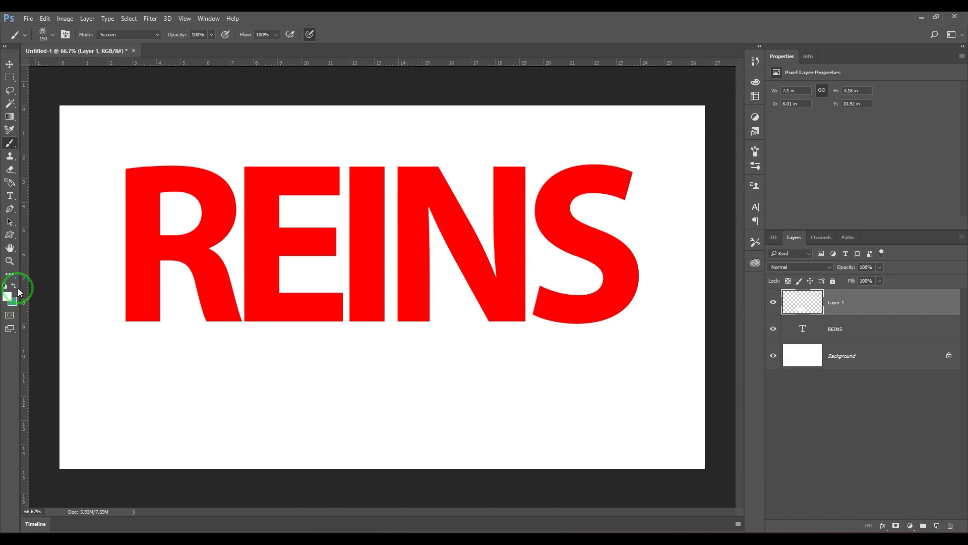
mouse_move(257, 422)
left_mouse_down()
mouse_move(358, 396)
mouse_move(514, 385)
mouse_move(245, 398)
mouse_move(530, 411)
left_mouse_up()
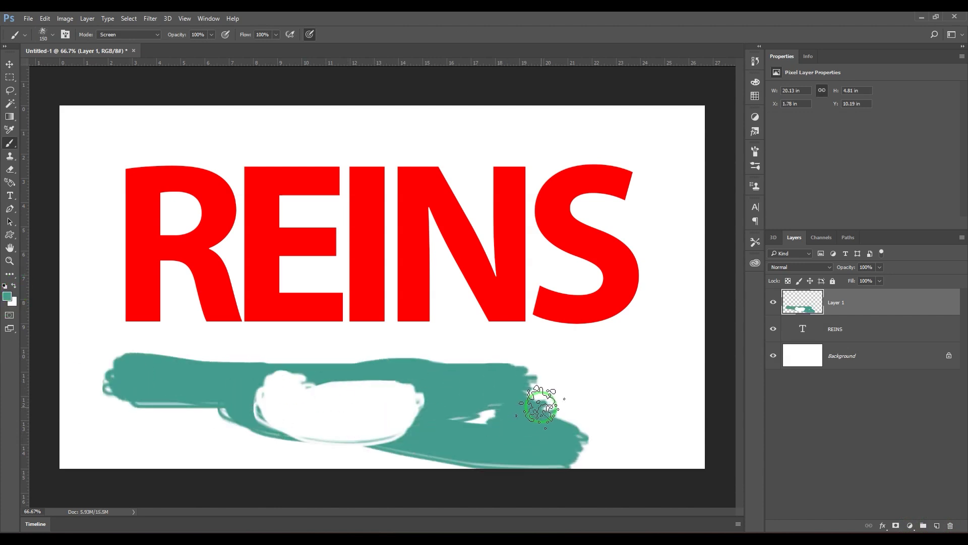
- Move the REINS text and the painted strokes slightly higher on the canvas
left_click(10, 64)
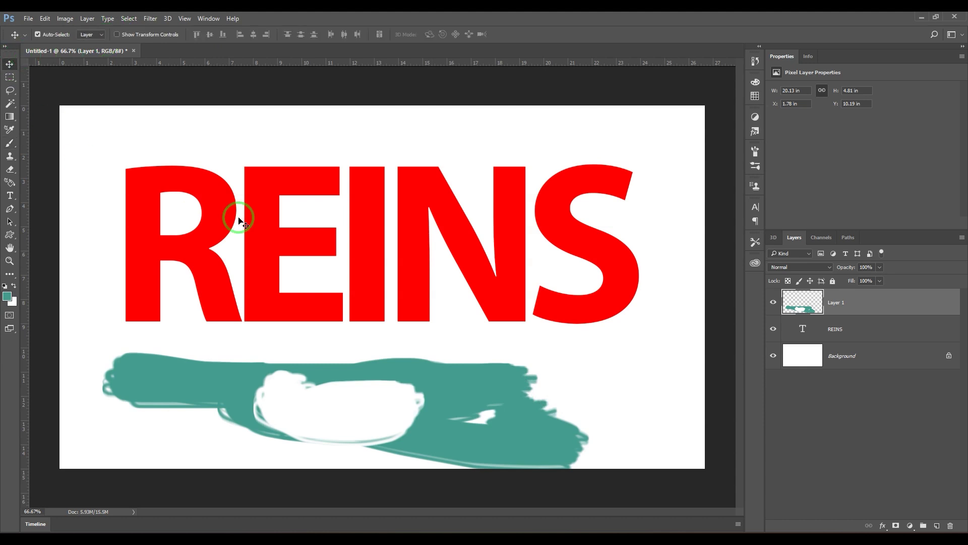
mouse_move(410, 244)
left_mouse_down()
mouse_move(386, 402)
mouse_move(381, 380)
mouse_move(391, 372)
left_mouse_up()
left_click(883, 526)
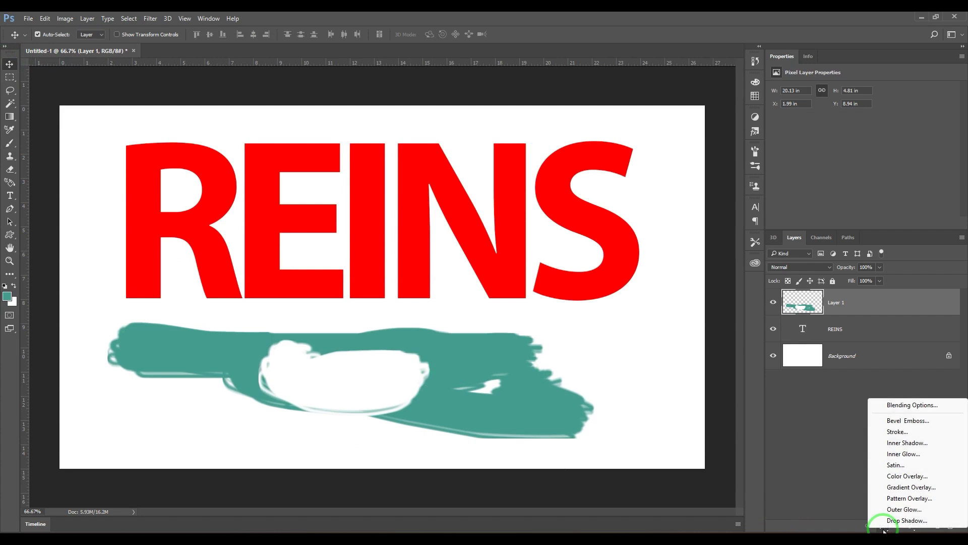
left_click(910, 477)
left_click(469, 371)
mouse_move(594, 83)
left_mouse_down()
mouse_move(489, 193)
mouse_move(604, 130)
left_mouse_up()
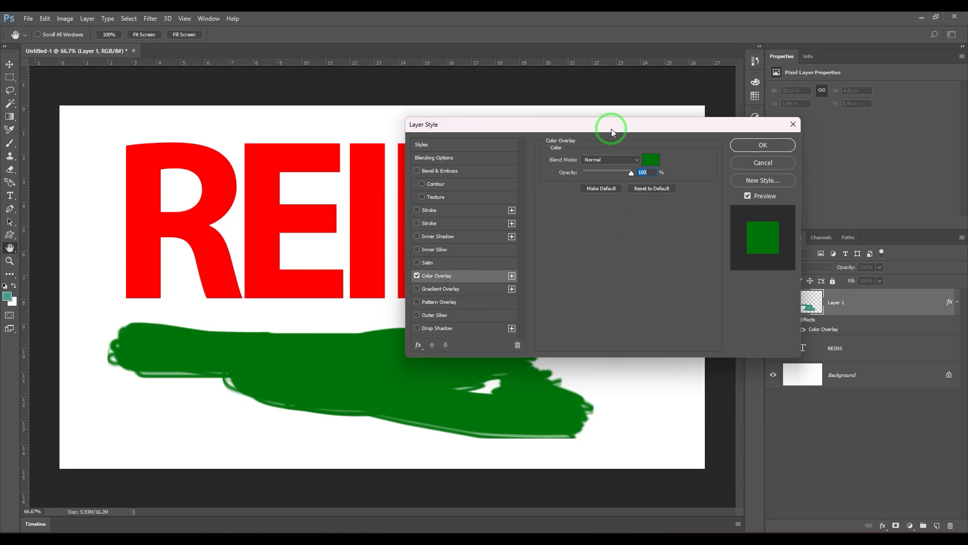
left_click_drag(611, 129, 680, 136)
left_click(712, 160)
left_click_drag(716, 135, 640, 207)
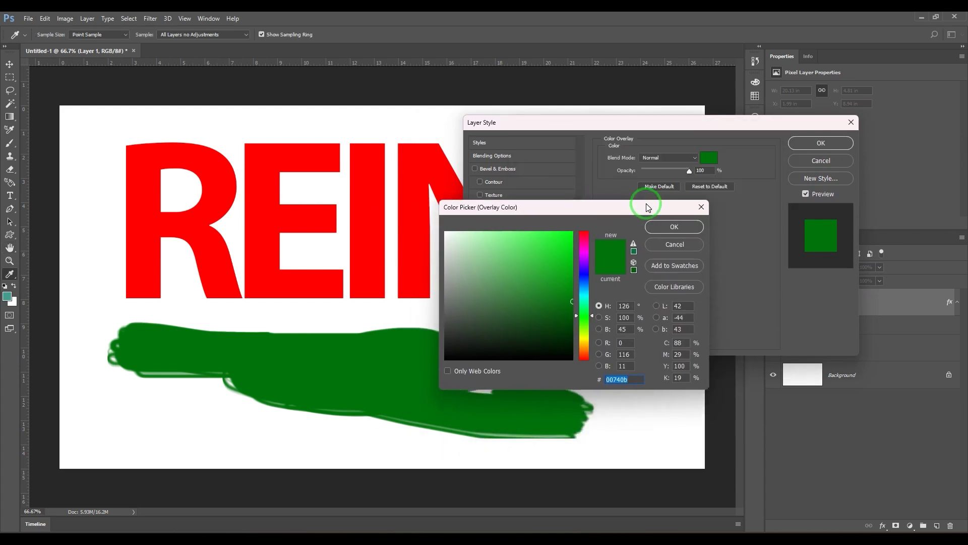
left_click_drag(553, 280, 566, 254)
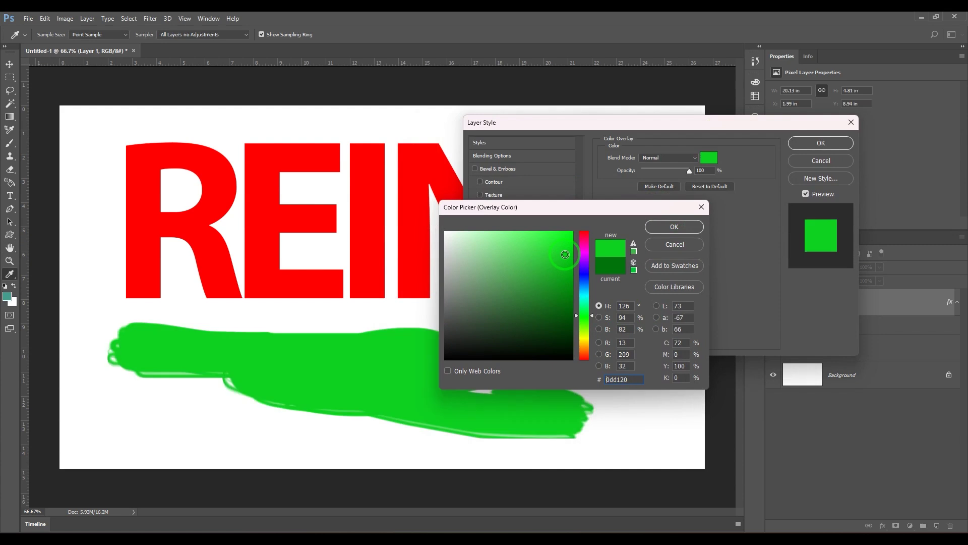
left_click(679, 226)
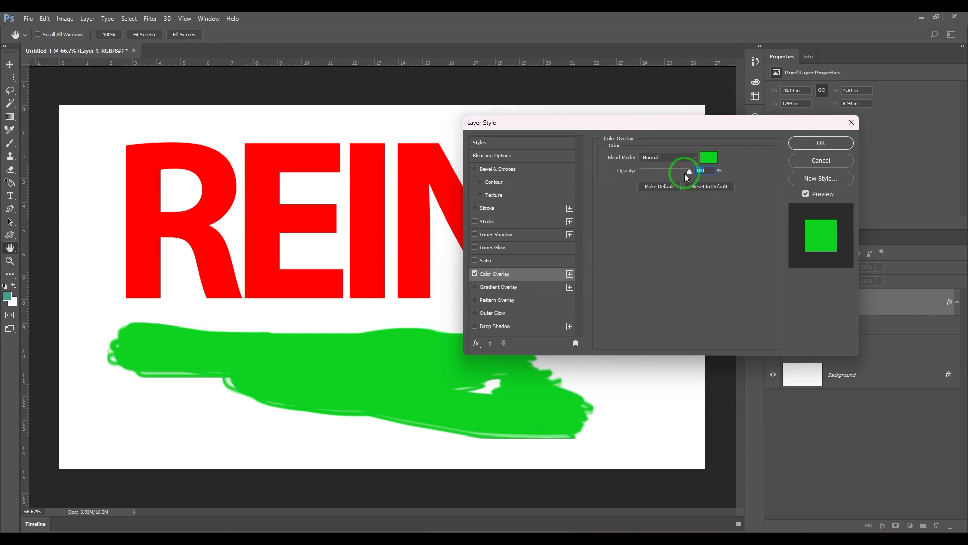
left_click(808, 159)
- Shift the painted strokes slightly to the right and apply the Filter Gallery's Stained Glass texture to Layer 1
key("v")
mouse_move(378, 384)
left_mouse_down()
mouse_move(417, 384)
mouse_move(399, 381)
left_mouse_up()
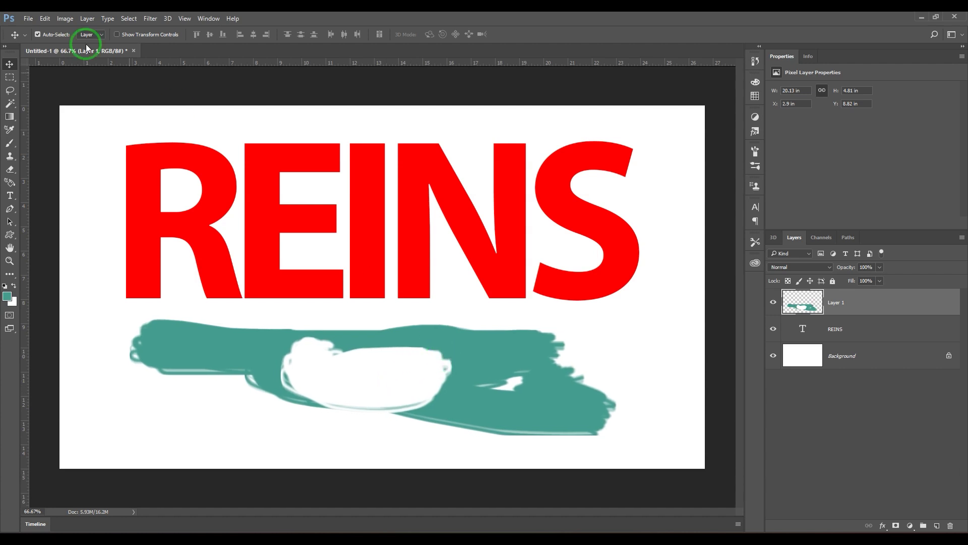
left_click(150, 19)
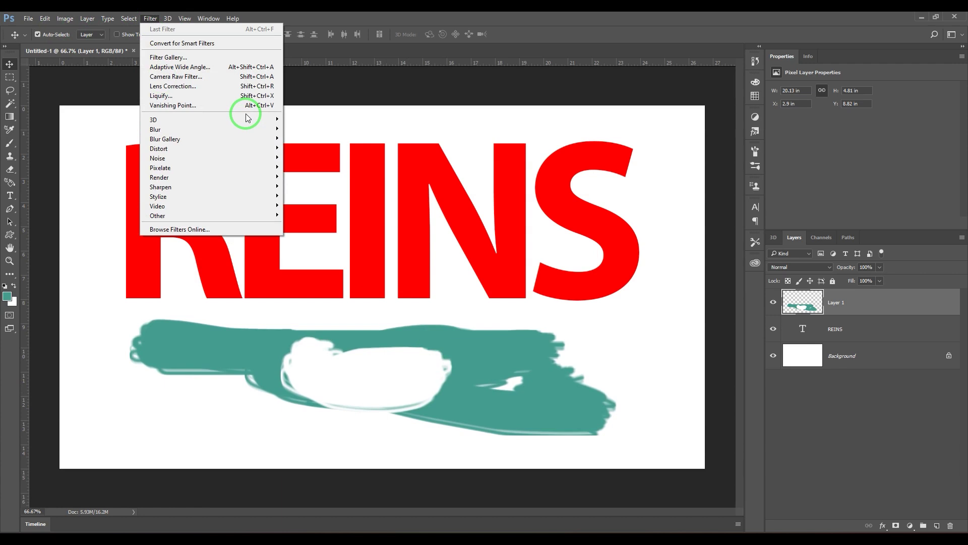
mouse_move(247, 174)
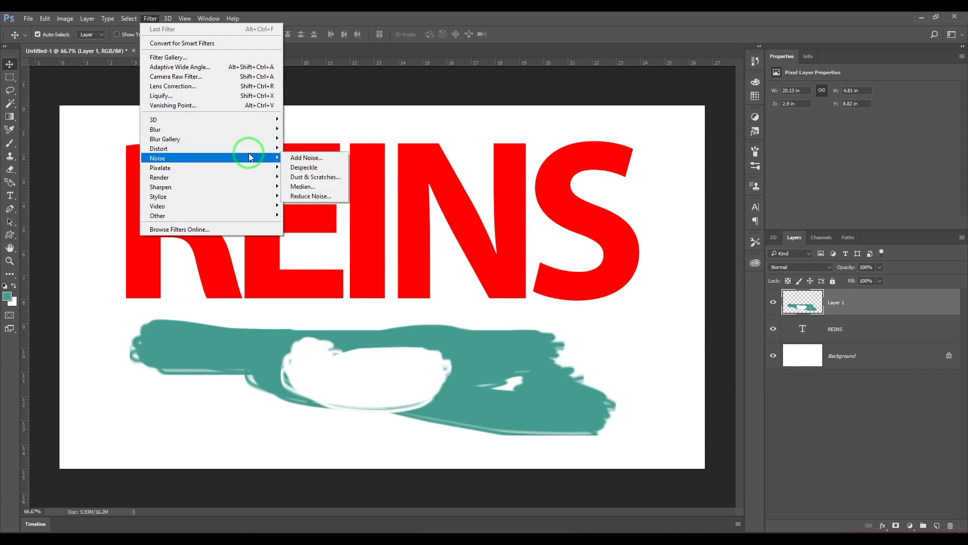
left_click(236, 56)
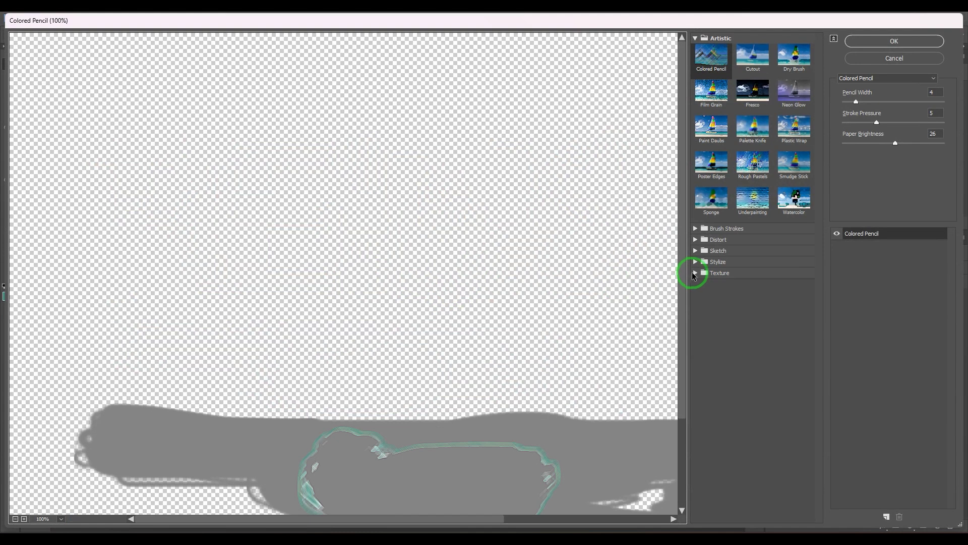
left_click(696, 273)
left_click(751, 326)
left_click(874, 44)
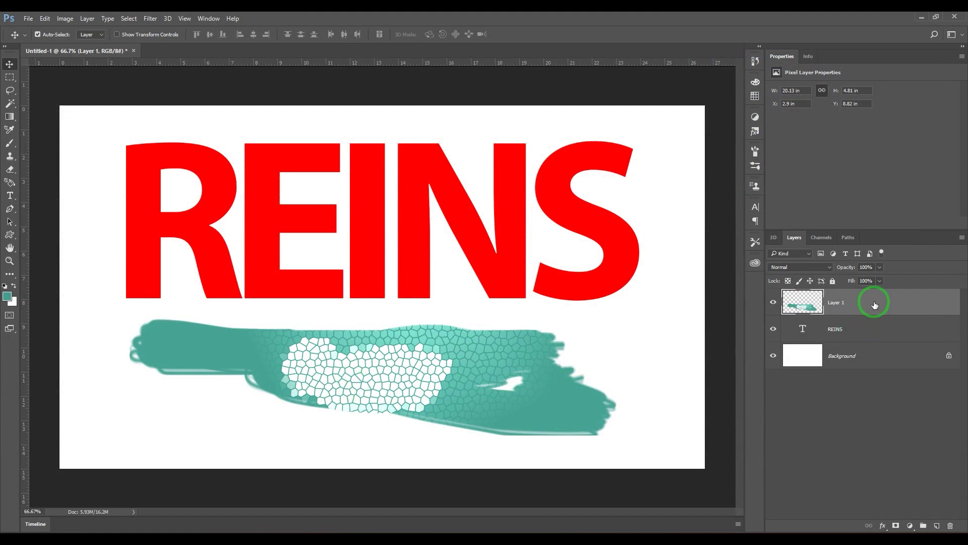
- Add a Color Overlay effect to Layer 1 with the magenta color #cc006e
left_click_drag(874, 303, 892, 306)
left_click(882, 526)
left_click(906, 475)
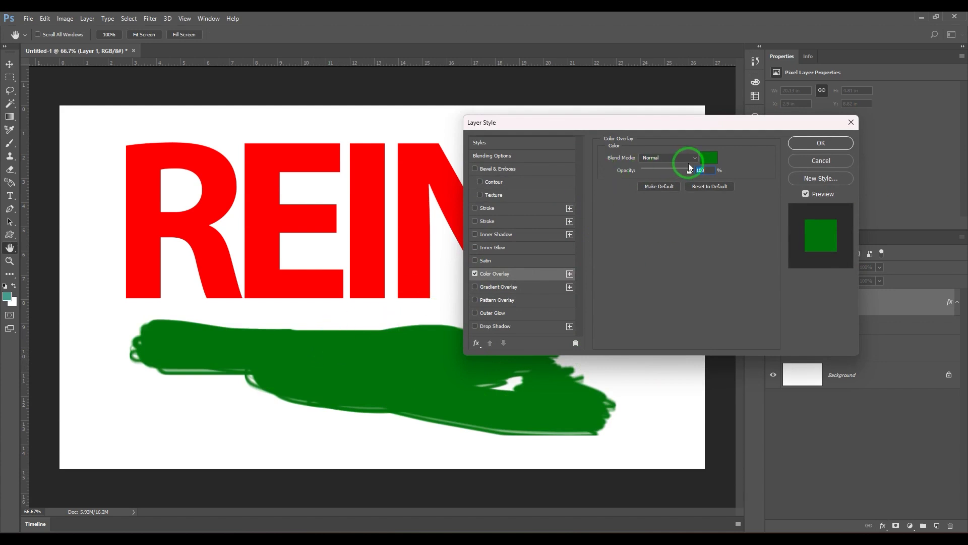
left_click(707, 158)
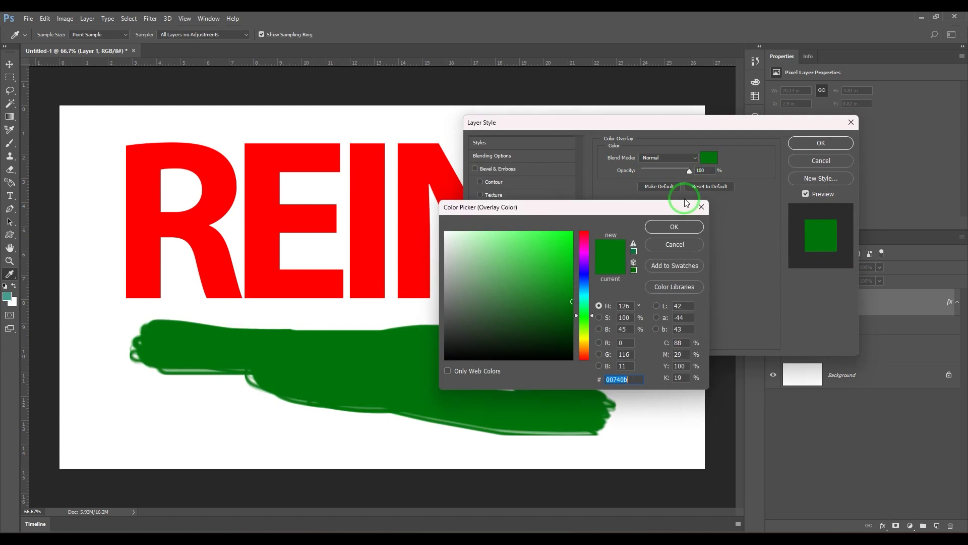
left_click_drag(555, 262, 572, 258)
left_click(584, 243)
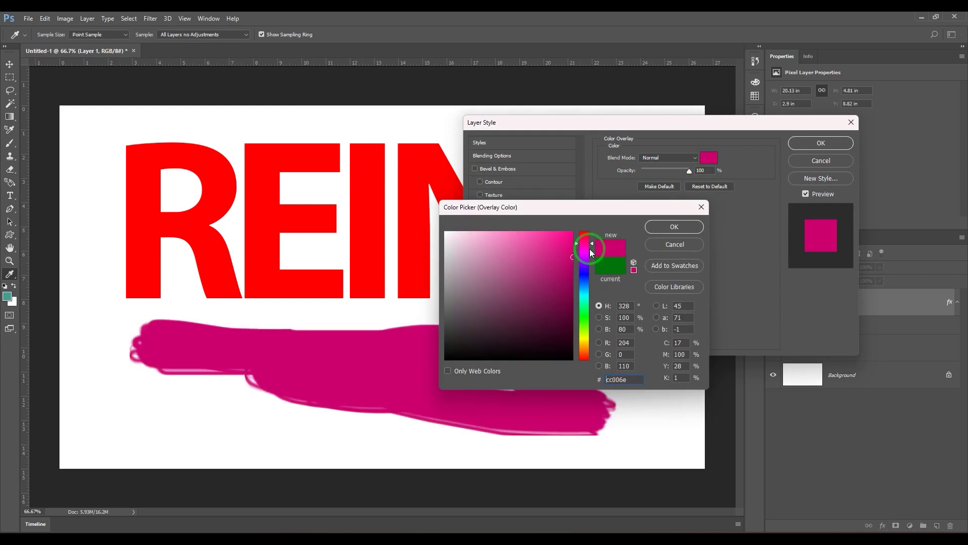
left_click(663, 228)
- Try the Color Overlay's blend modes from Dissolve through Divide on the painted strokes, and return to Normal
left_click(667, 157)
left_click(664, 175)
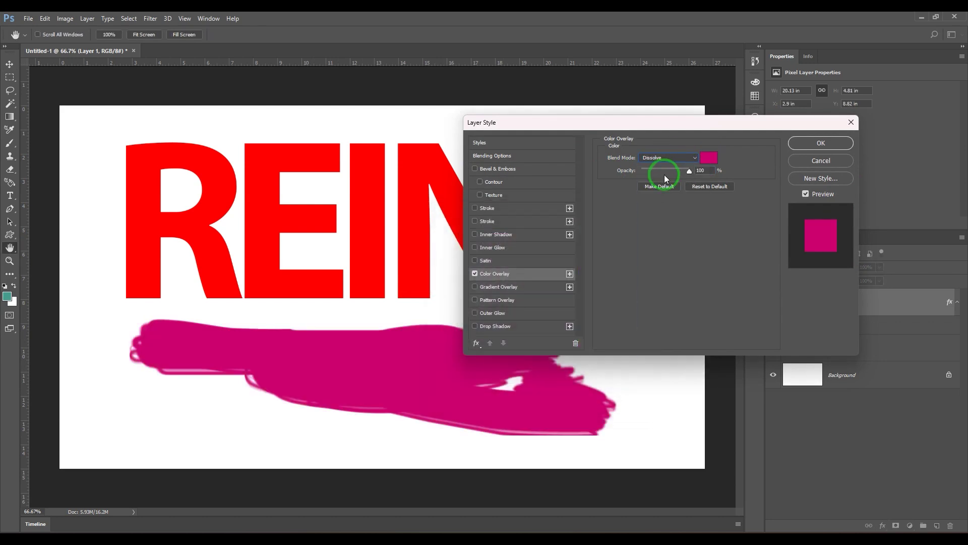
scroll(664, 157, "down", 1)
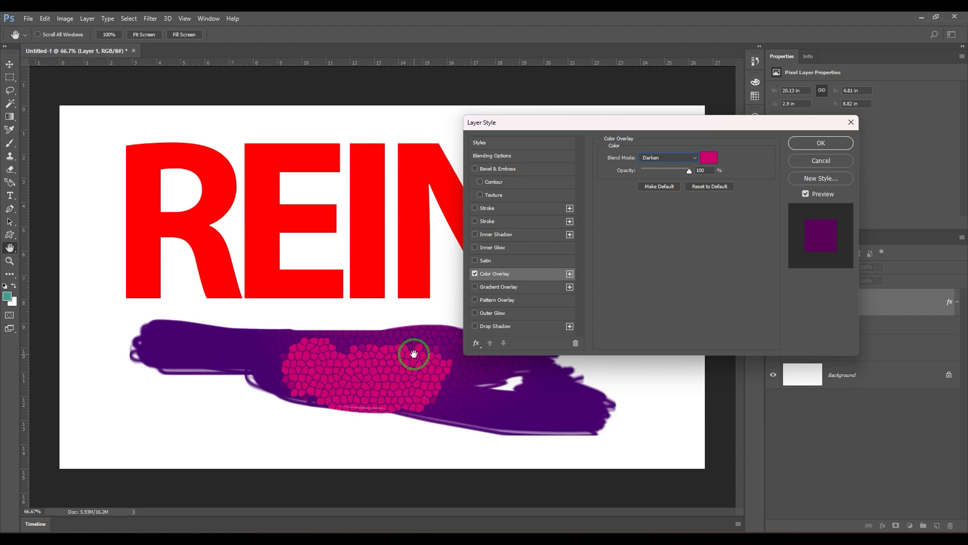
scroll(661, 163, "down", 2)
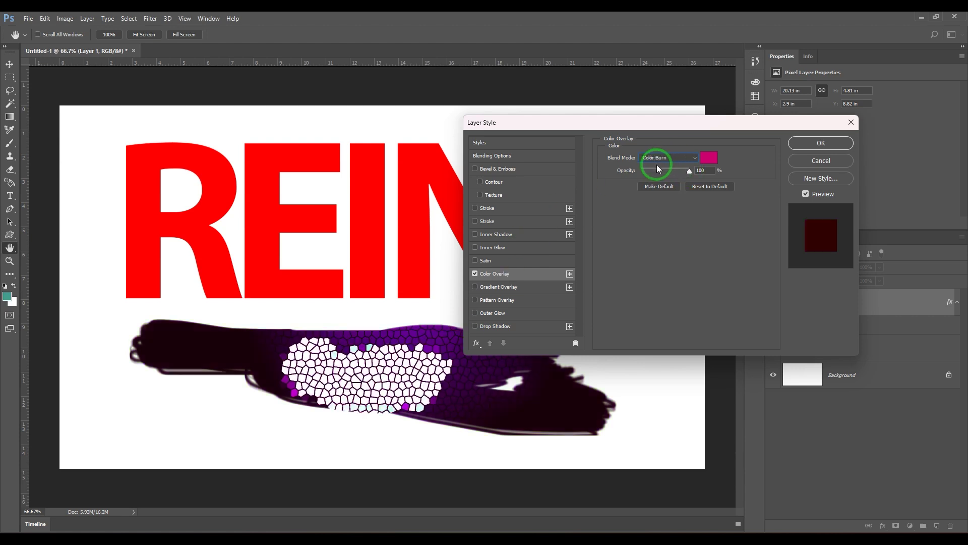
scroll(652, 157, "down", 2)
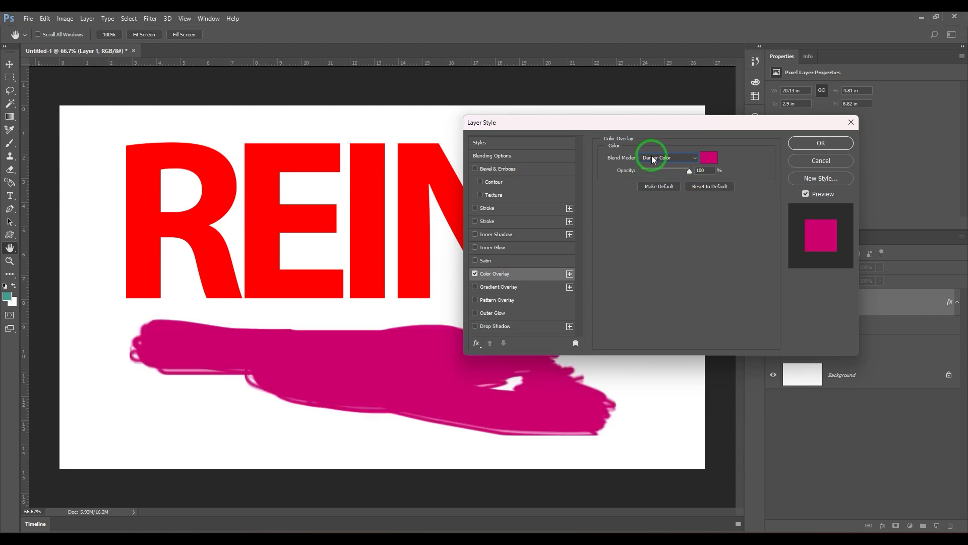
scroll(652, 159, "down", 3)
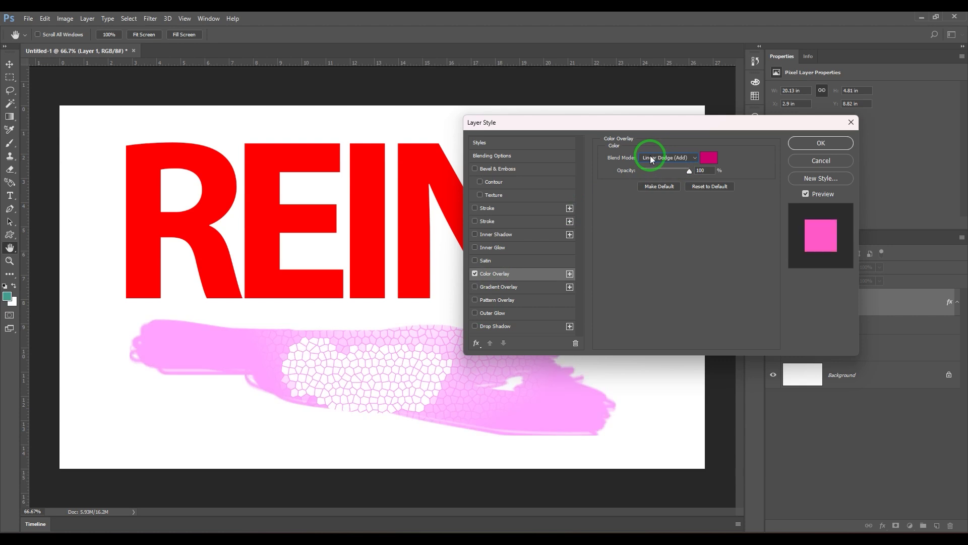
scroll(652, 160, "down", 2)
scroll(653, 159, "down", 2)
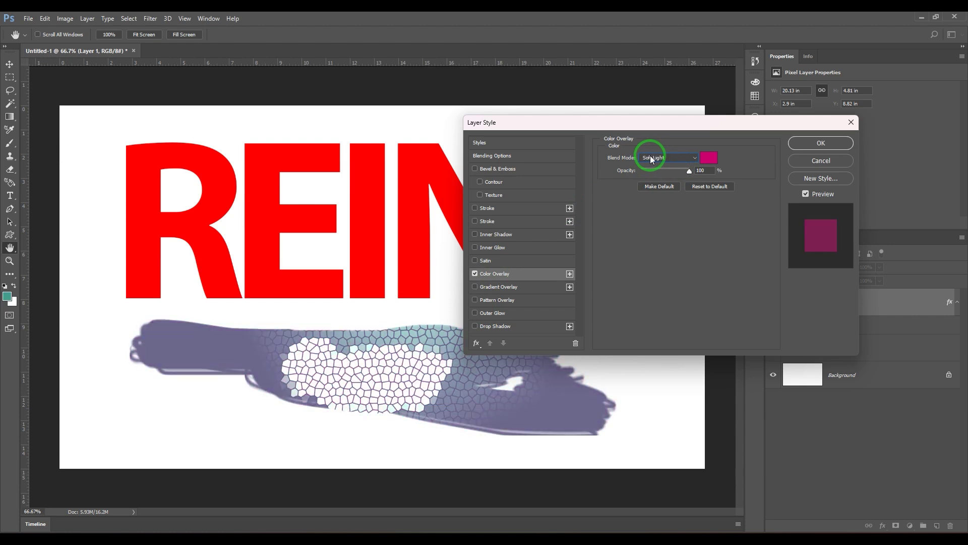
scroll(652, 159, "down", 6)
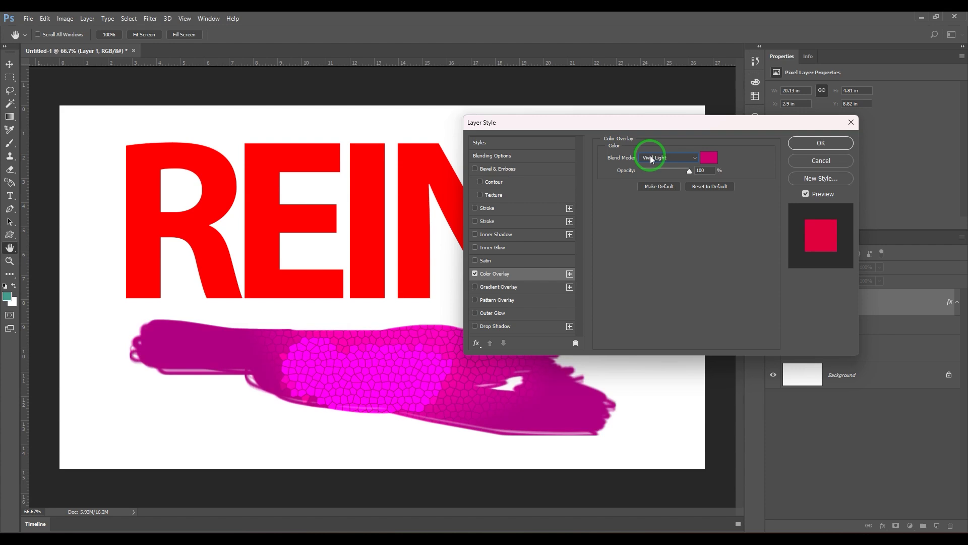
scroll(718, 160, "down", 1)
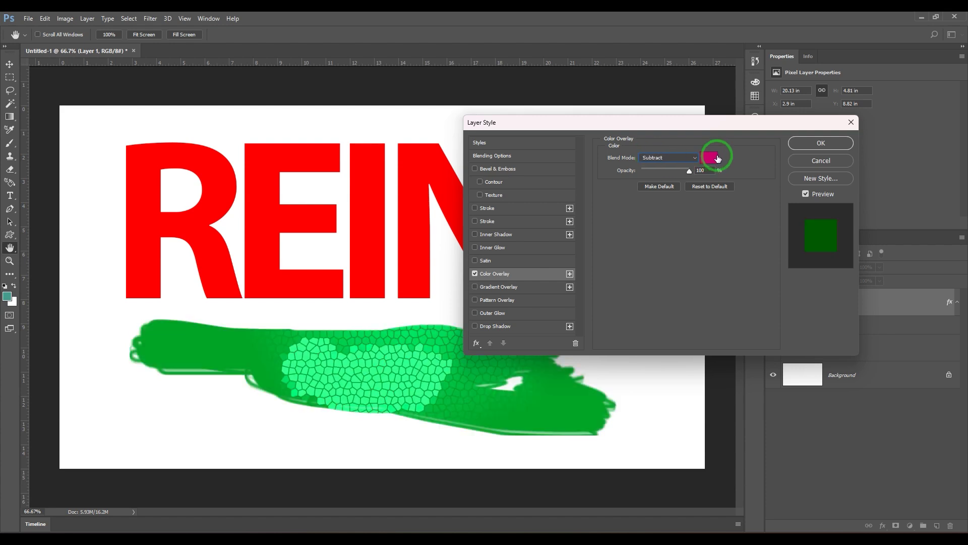
scroll(722, 153, "down", 1)
left_click(679, 158)
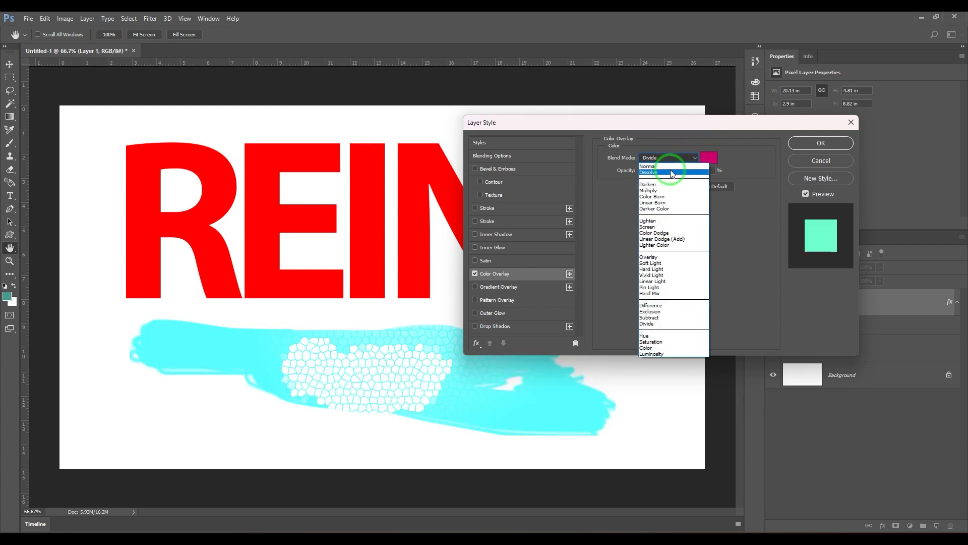
left_click(675, 166)
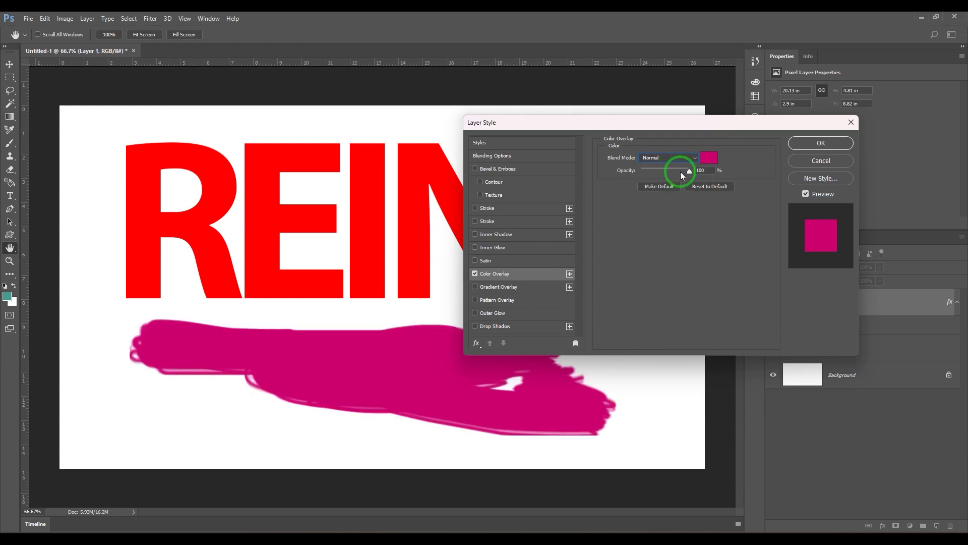
- Set the Color Overlay to Multiply blend mode at 60% opacity
mouse_move(684, 169)
left_mouse_down()
mouse_move(610, 169)
mouse_move(679, 171)
mouse_move(625, 167)
mouse_move(652, 171)
mouse_move(658, 218)
left_mouse_up()
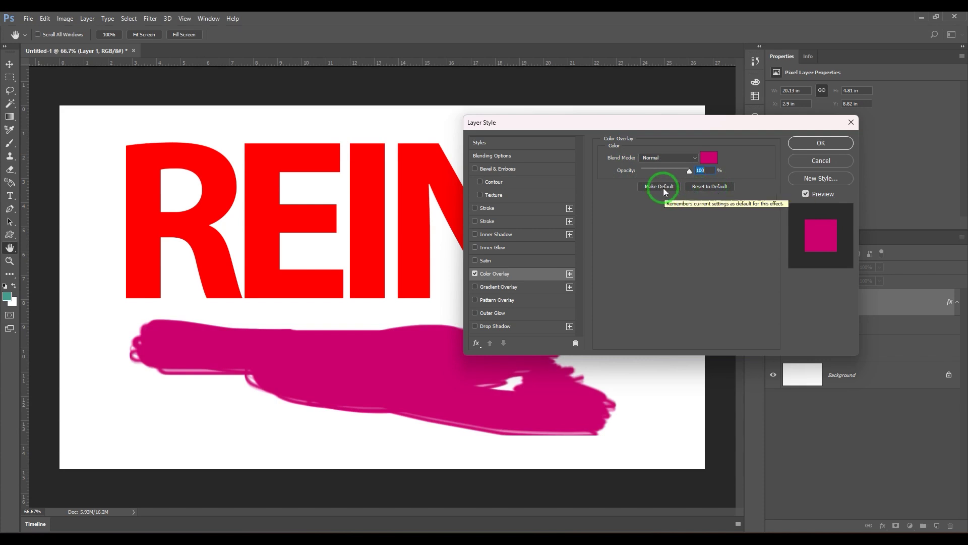
left_click(668, 157)
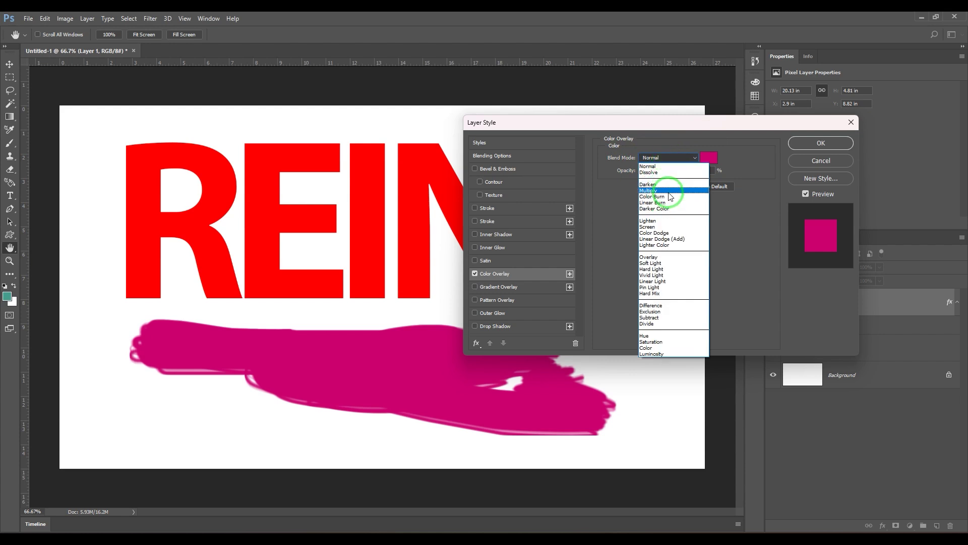
left_click(671, 191)
left_click(671, 172)
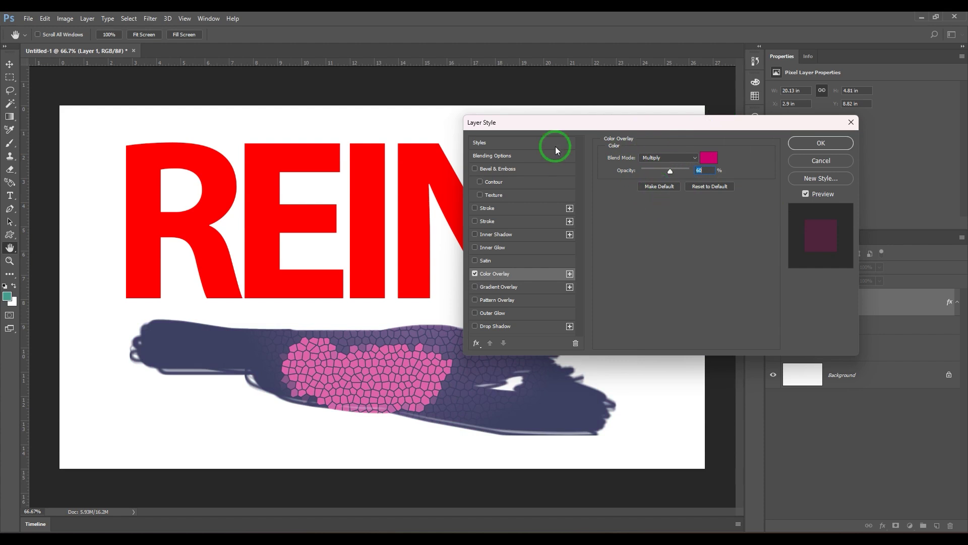
left_click_drag(584, 127, 548, 148)
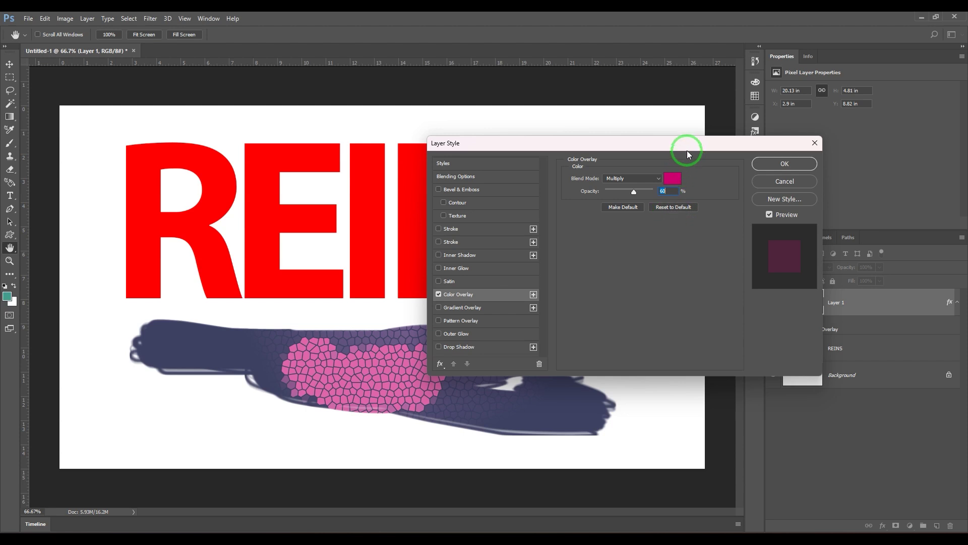
left_click_drag(692, 144, 736, 125)
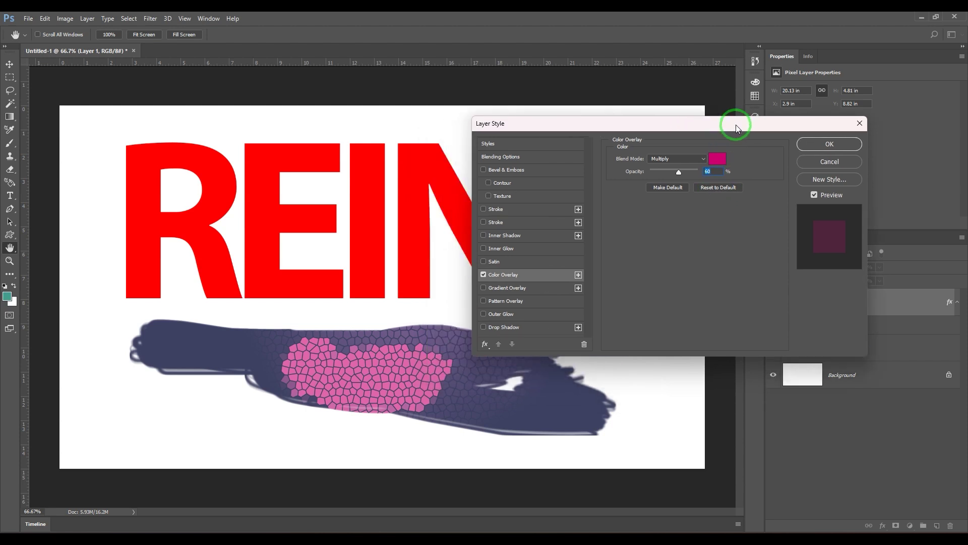
- Reset the Color Overlay to its default settings and change its color to a deep pink
left_click(719, 188)
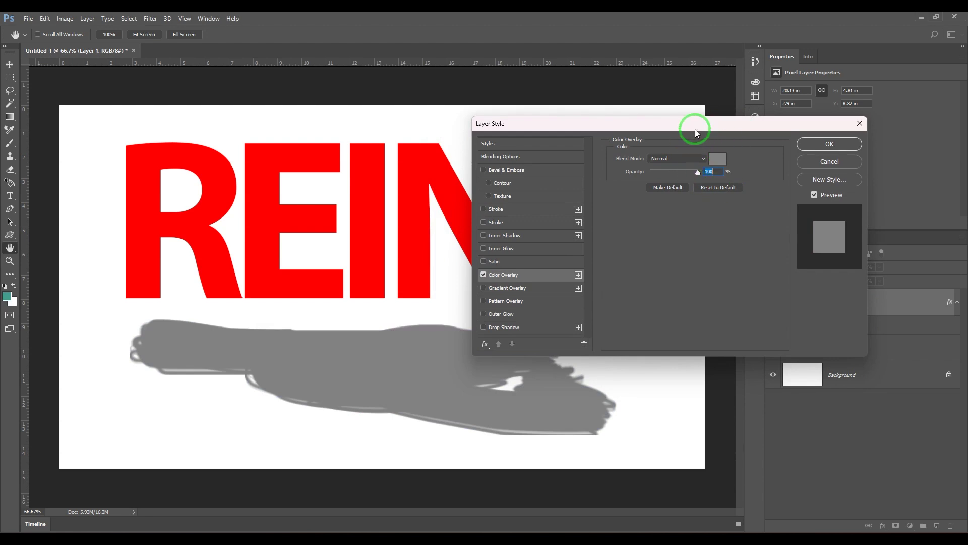
left_click_drag(694, 126, 756, 153)
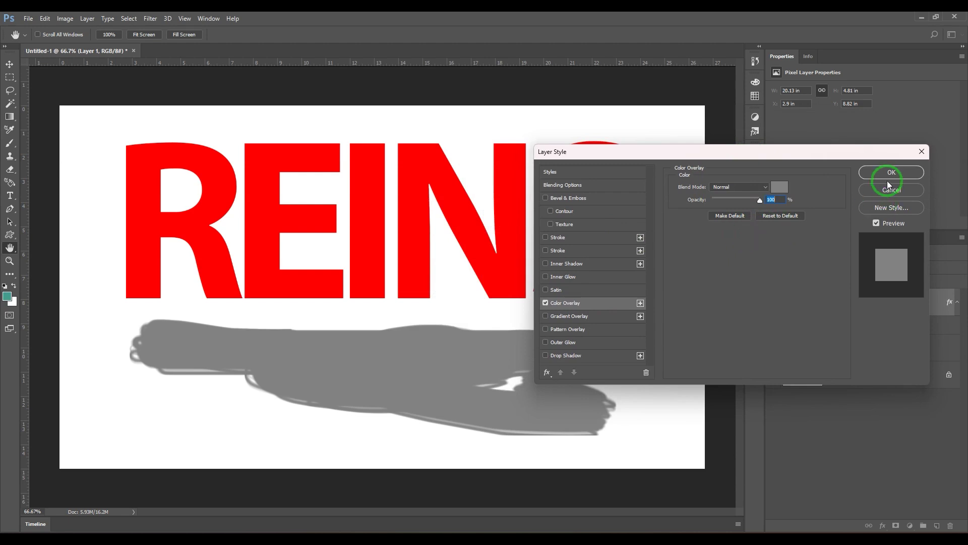
left_click(779, 188)
left_click(550, 252)
left_click(674, 226)
- Set Layer 1's Color Overlay to Multiply blend mode at 65% opacity and apply the layer style
left_click(739, 186)
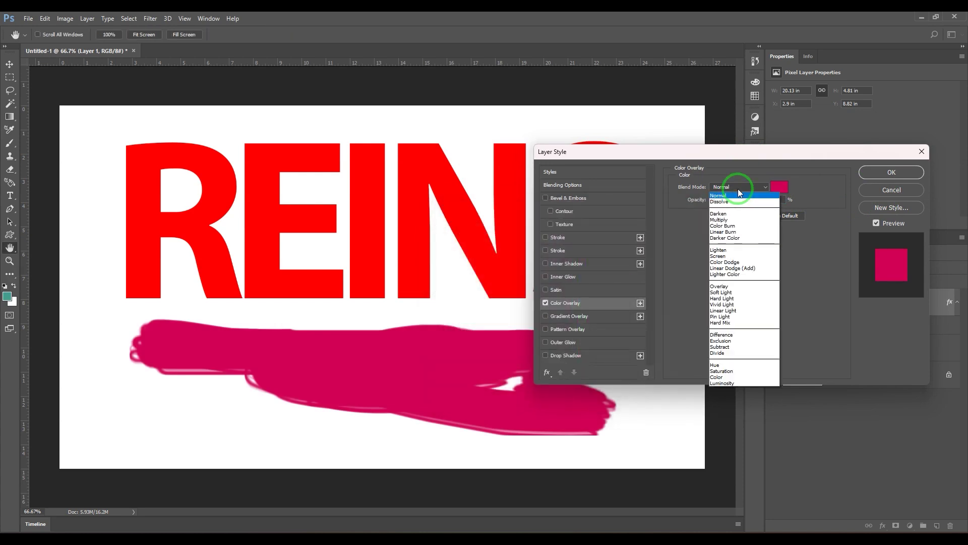
left_click(731, 224)
left_click_drag(760, 200, 743, 200)
left_click(780, 204)
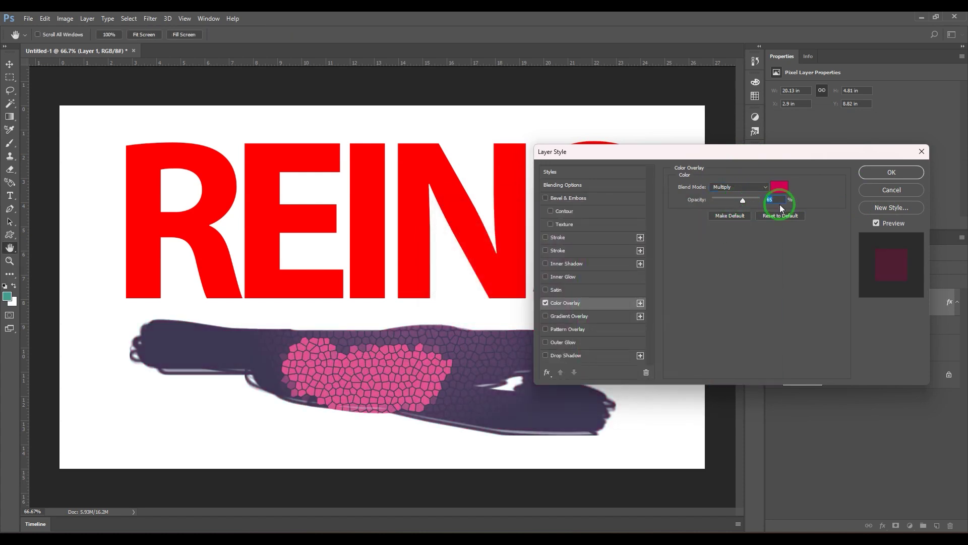
left_click(892, 173)
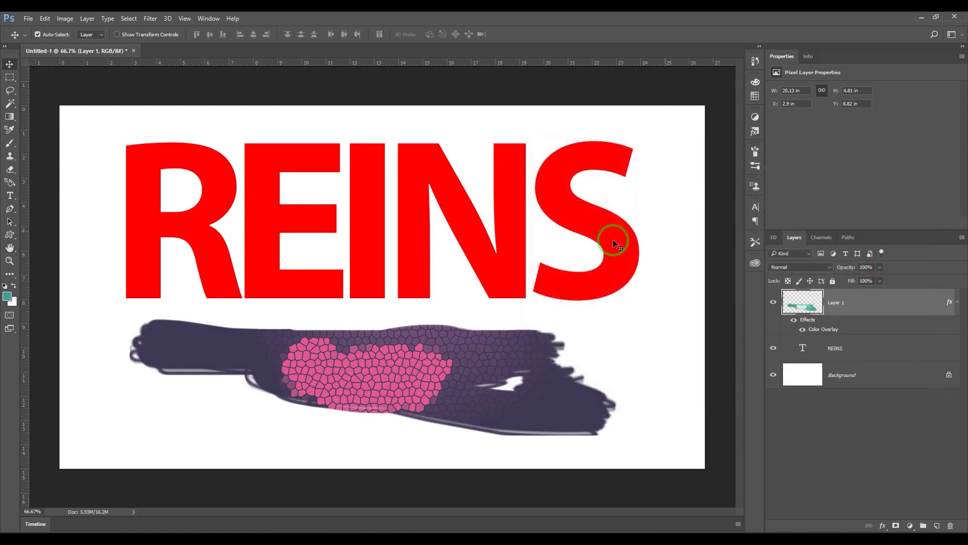
- Copy Layer 1's layer style and paste it onto the REINS text layer
right_click(855, 301)
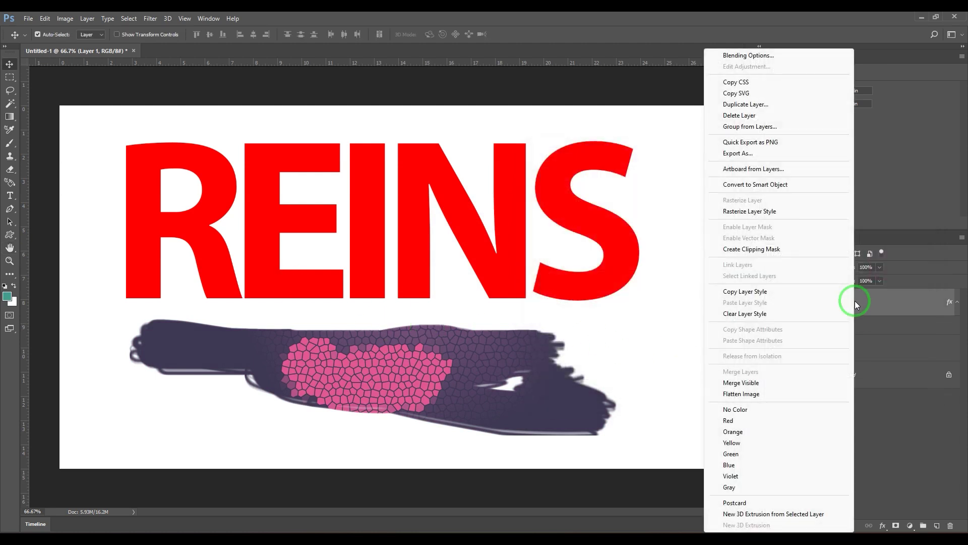
left_click(791, 294)
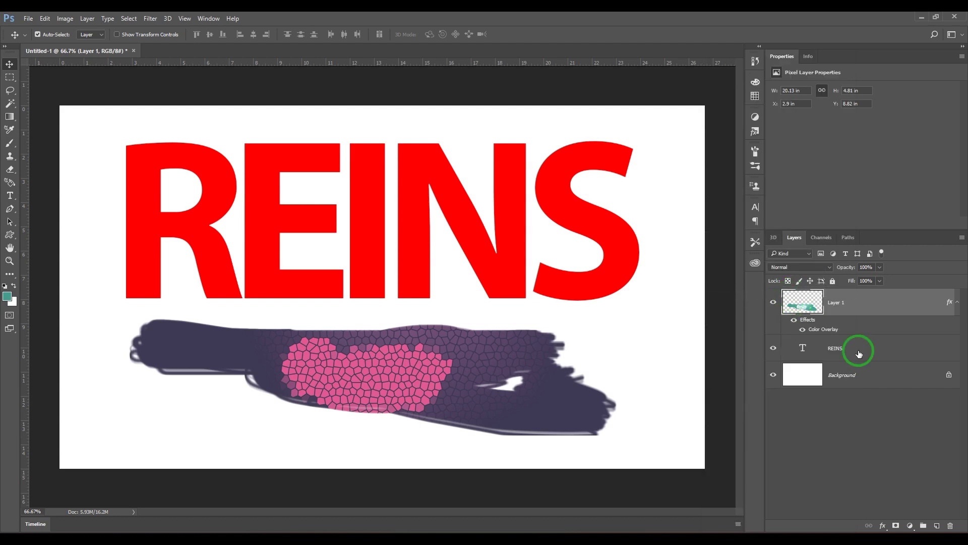
left_click(875, 349)
right_click(875, 349)
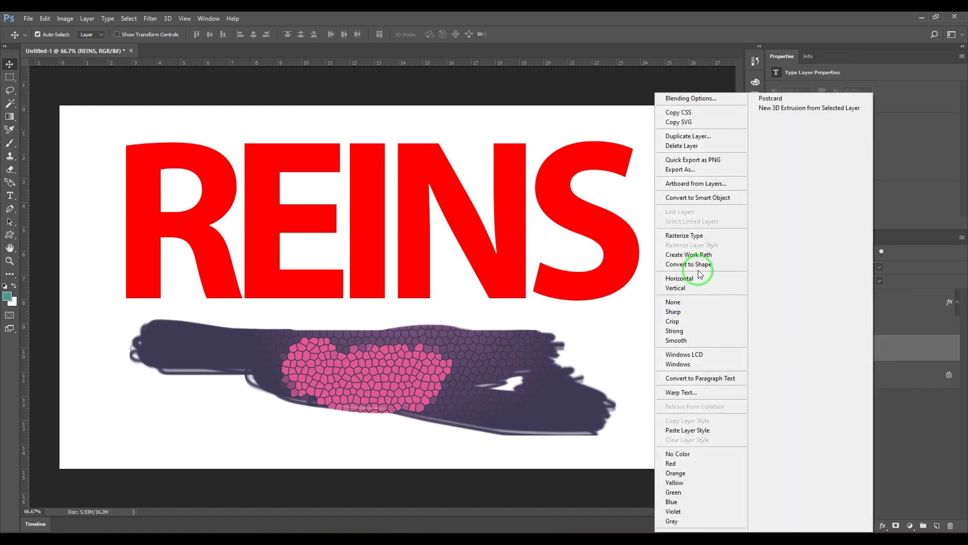
left_click(699, 433)
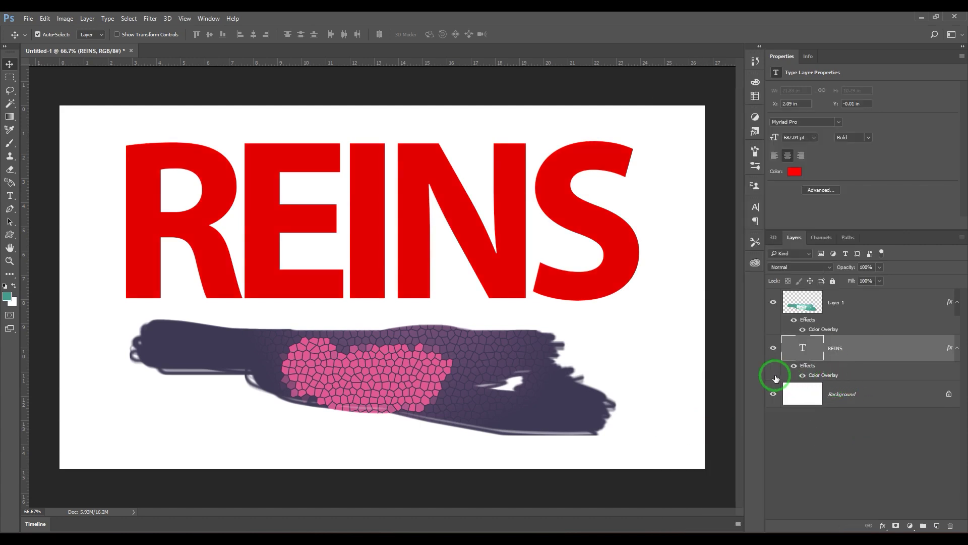
left_click(802, 375)
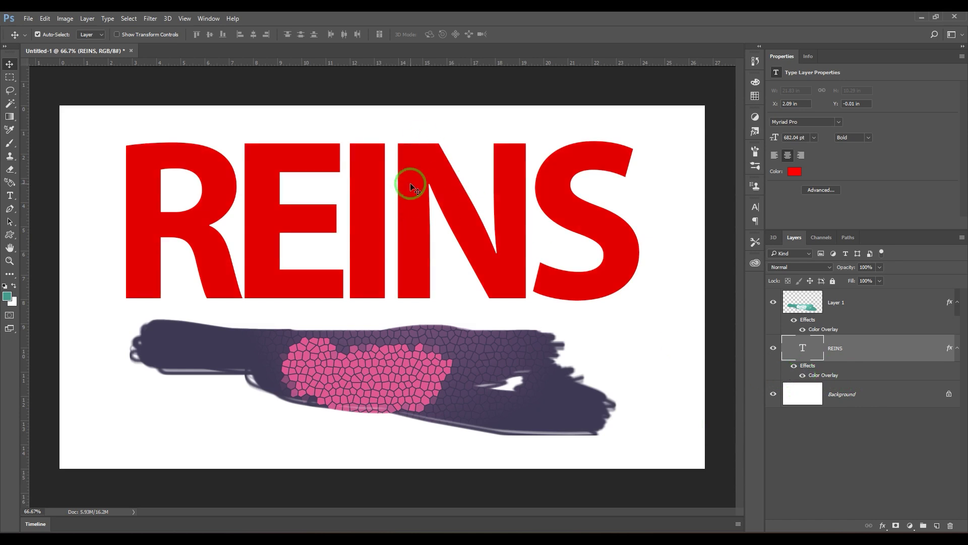
- Turn off the Color Overlay effect on the REINS text layer in its layer style settings
left_click(874, 300)
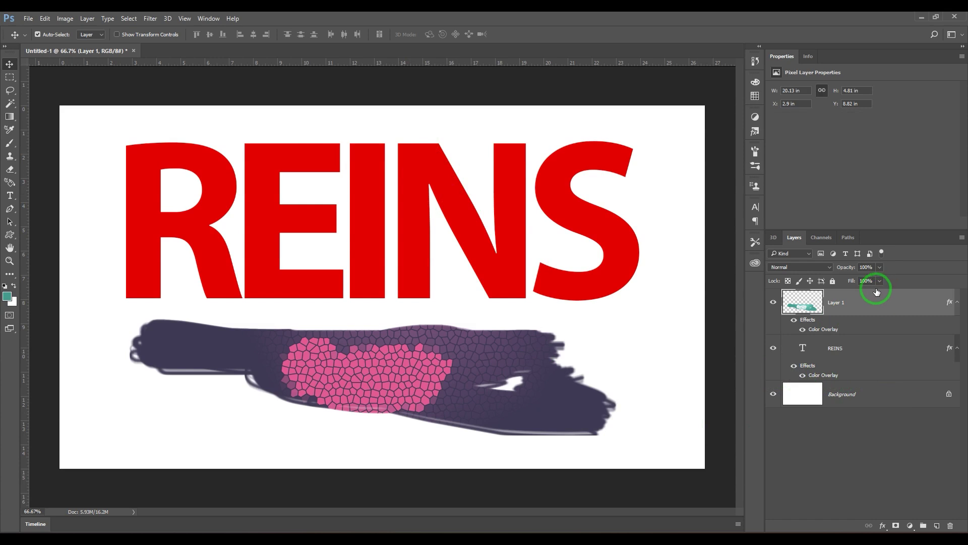
left_click(859, 347)
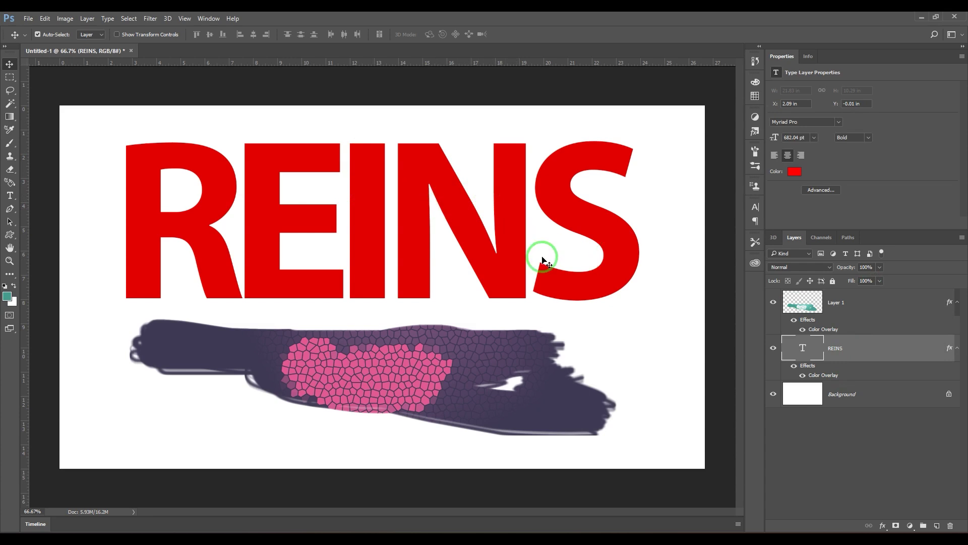
double_click(856, 376)
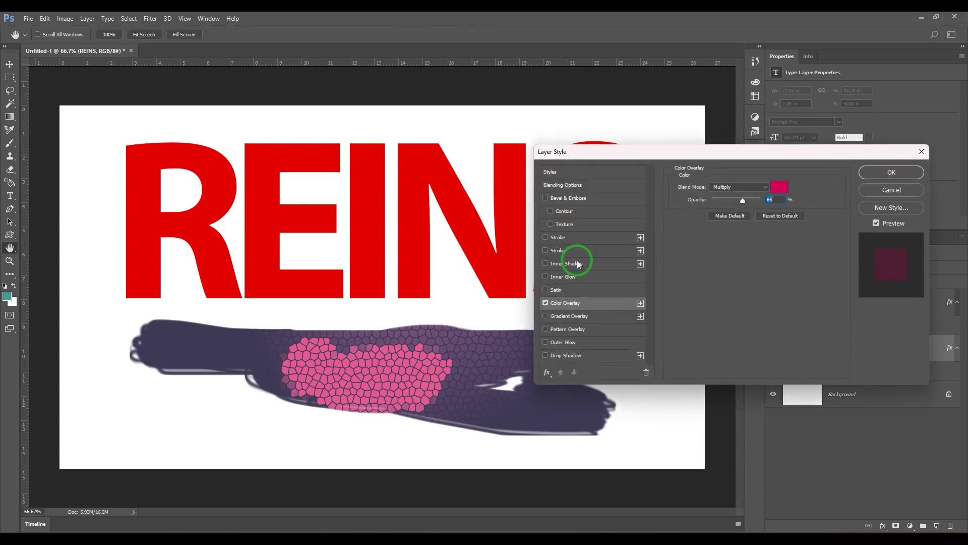
left_click(545, 303)
left_click(872, 179)
- Shift the painted strokes slightly and move the REINS text to about X 1.59 in, Y 0.29 in
key("v")
mouse_move(376, 360)
left_mouse_down()
mouse_move(419, 383)
mouse_move(368, 367)
left_mouse_up()
mouse_move(444, 254)
left_mouse_down()
mouse_move(418, 242)
mouse_move(445, 242)
mouse_move(452, 253)
left_mouse_up()
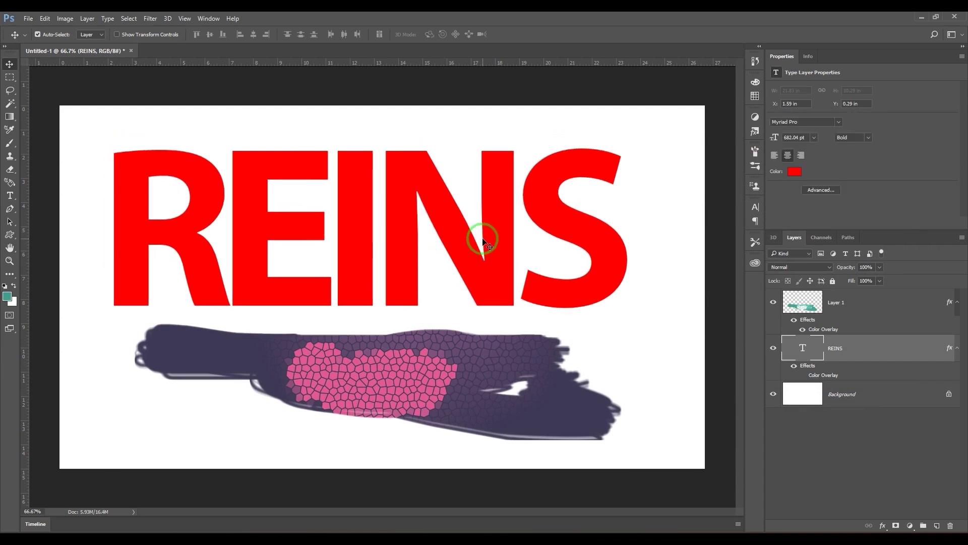
- Add a Gradient Overlay to the REINS text layer and set its blend mode to Multiply
mouse_move(866, 355)
left_mouse_down()
mouse_move(871, 372)
mouse_move(883, 356)
left_mouse_up()
double_click(882, 355)
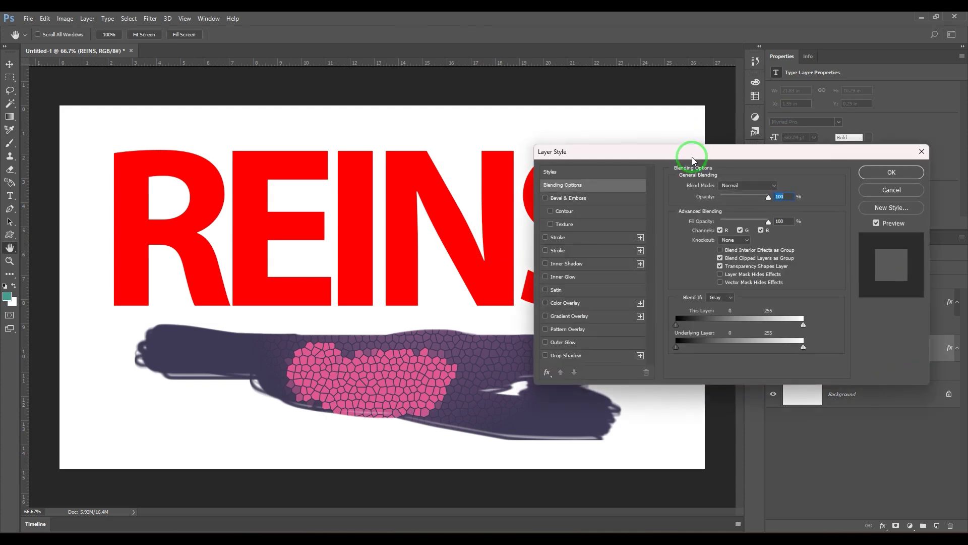
left_click_drag(694, 155, 552, 151)
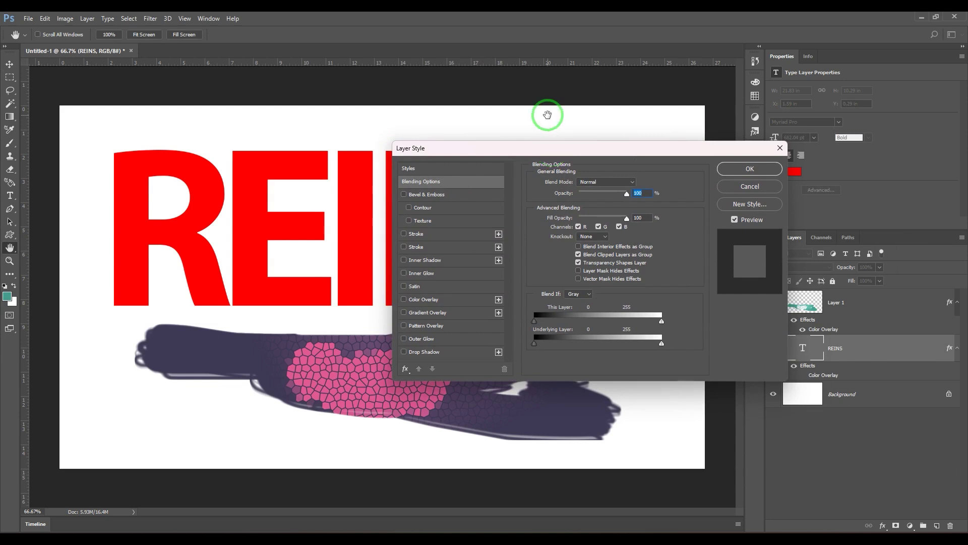
left_click(442, 313)
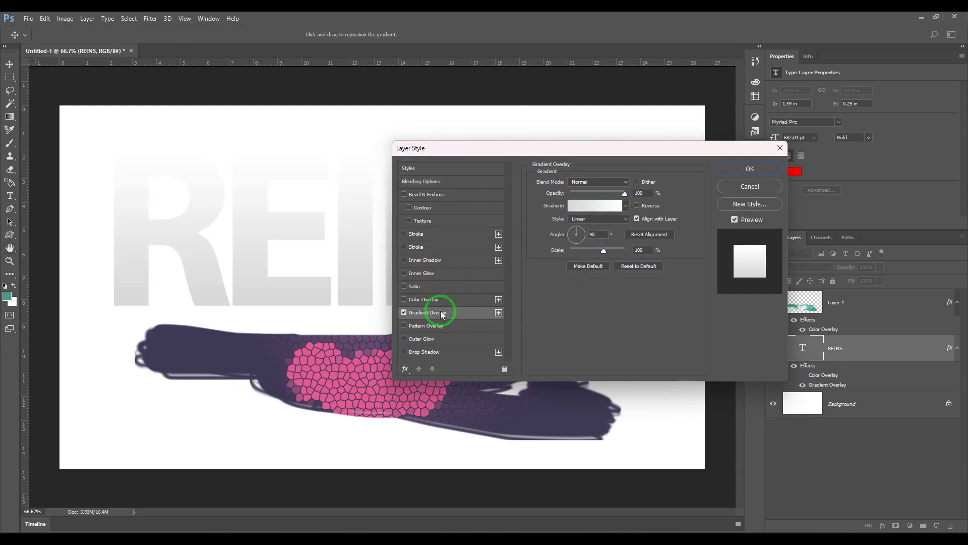
left_click(604, 183)
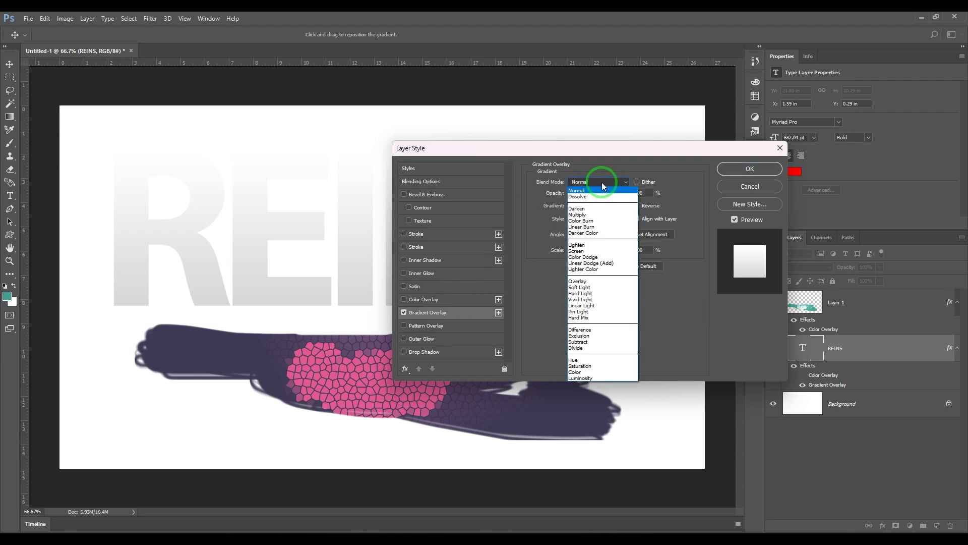
left_click(600, 215)
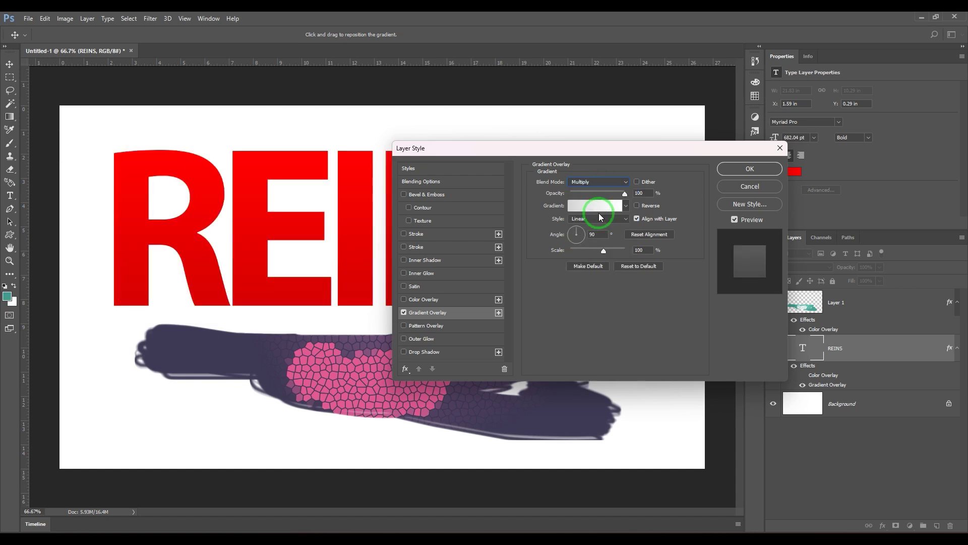
- Change the starting color stop of the overlay gradient to black (#000000)
left_click(595, 205)
left_click(550, 307)
left_click(579, 352)
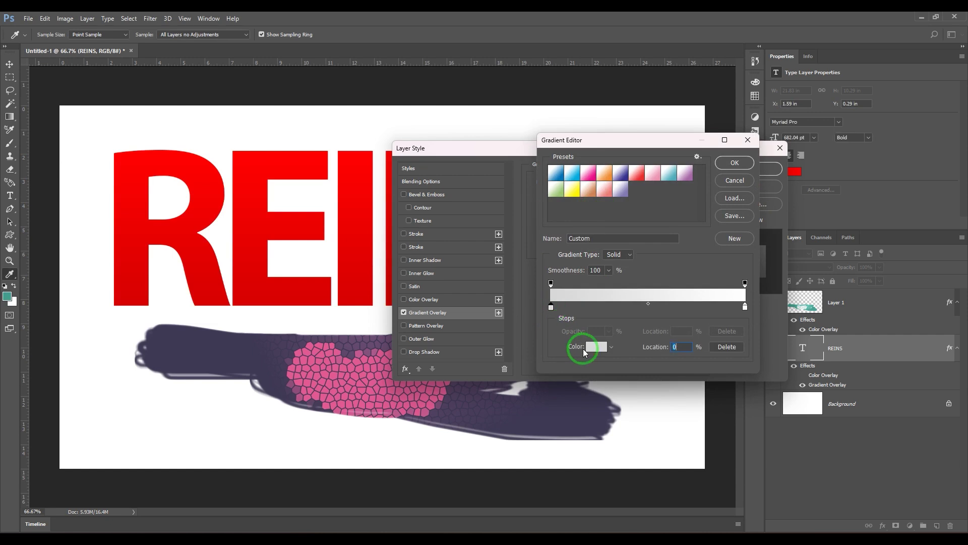
left_click_drag(446, 357, 425, 371)
left_click(664, 228)
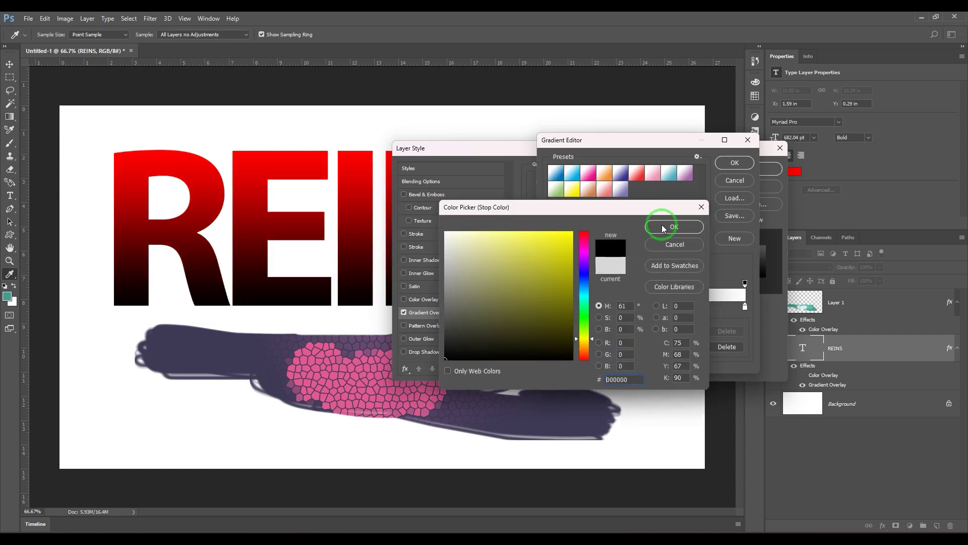
left_click(734, 162)
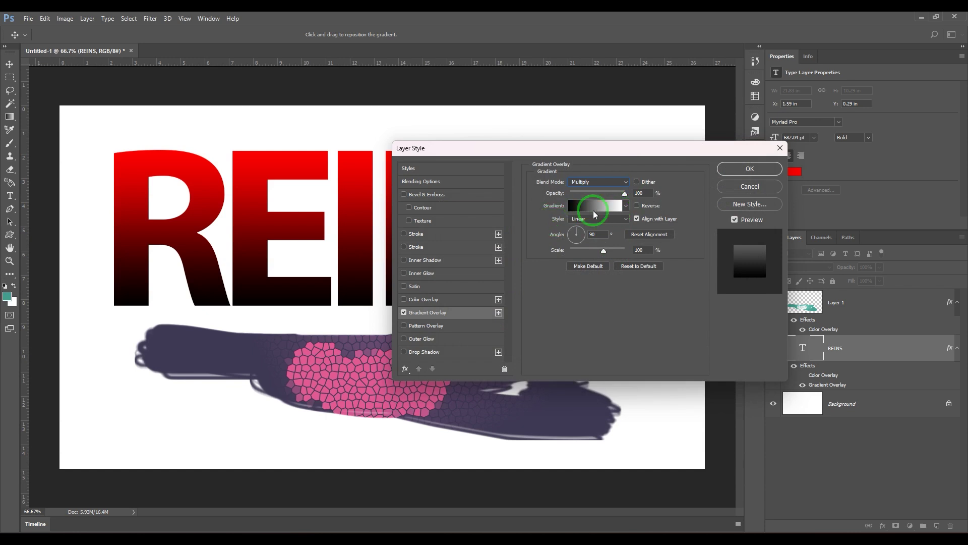
- Try the Screen blend mode on the Gradient Overlay, and set it to Normal
left_click(596, 183)
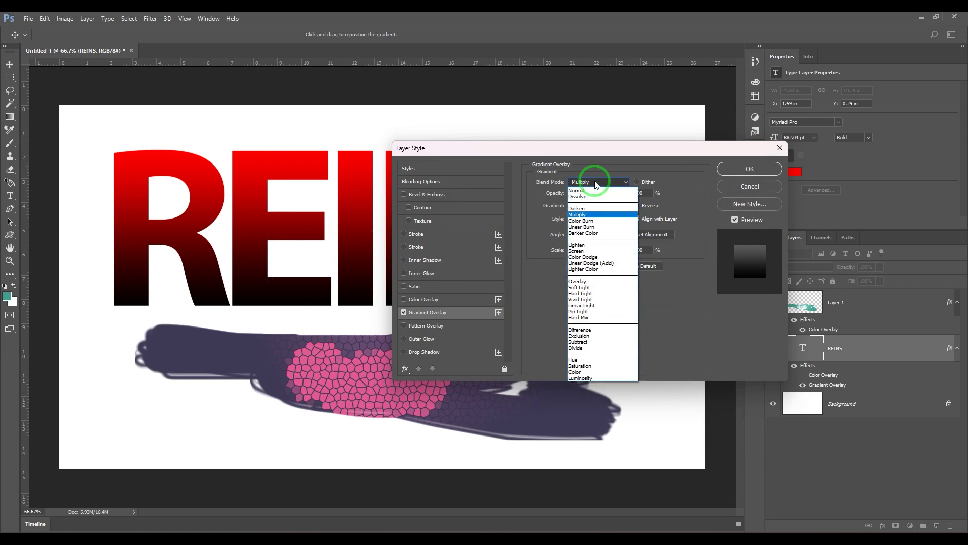
left_click(584, 252)
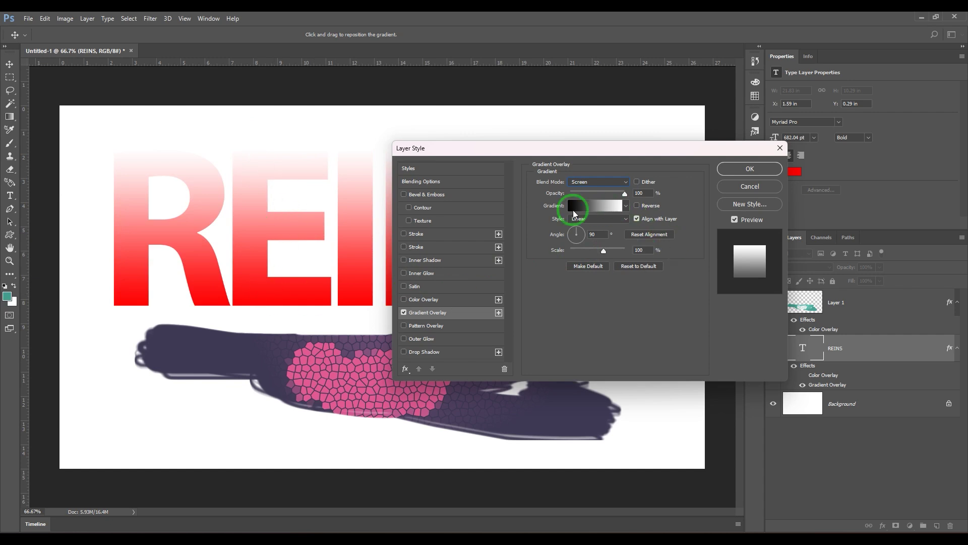
left_click(253, 288)
left_click(625, 182)
left_click(610, 198)
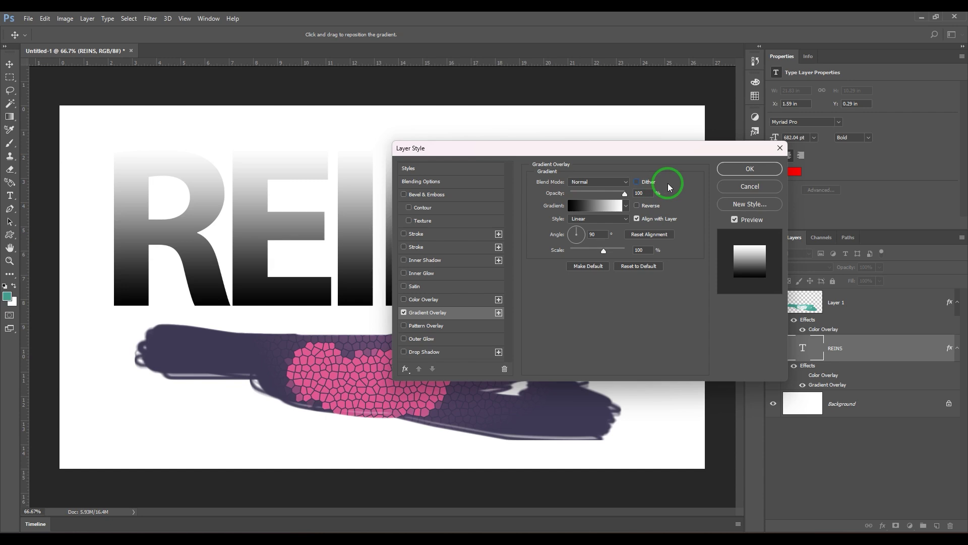
- Open the overlay's gradient for editing and discard both the gradient edit and the new Gradient Overlay
left_click_drag(677, 158, 796, 141)
left_click(731, 188)
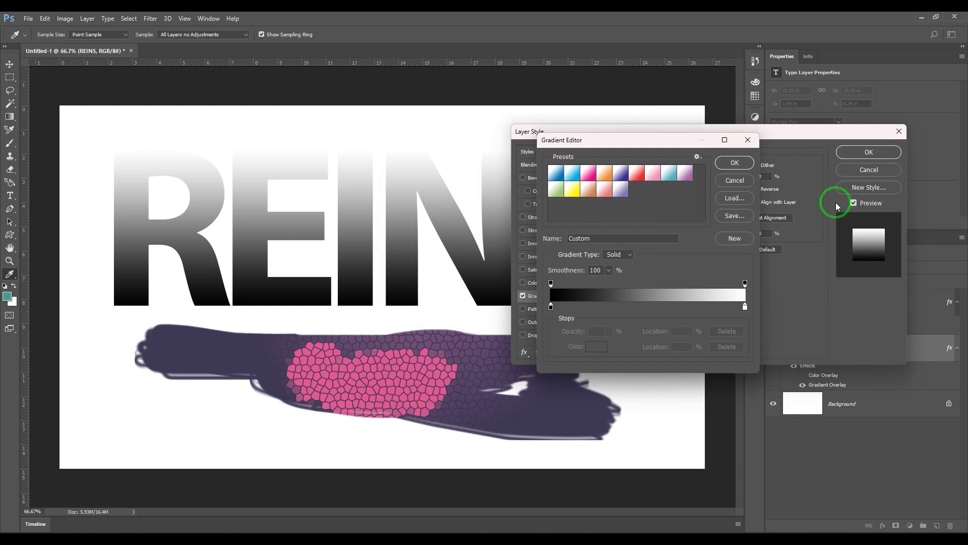
left_click(735, 182)
left_click(868, 170)
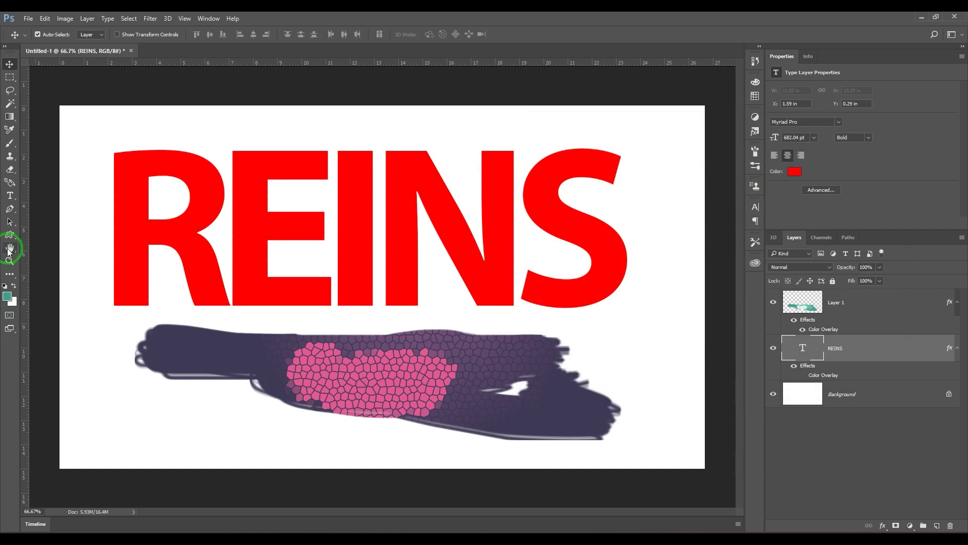
- Examine the Gradient tool's current gradient in the Gradient Editor and close it without changes
left_click(10, 120)
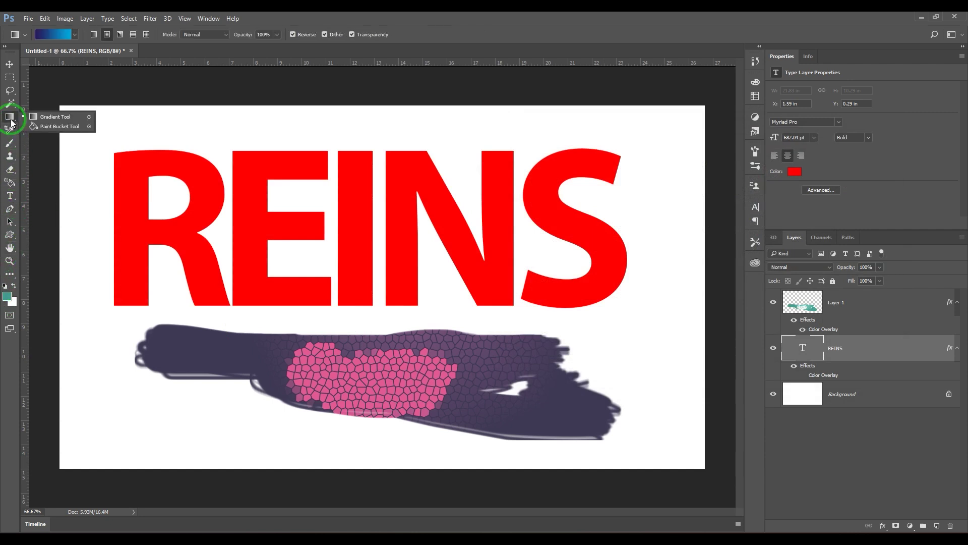
left_click(51, 122)
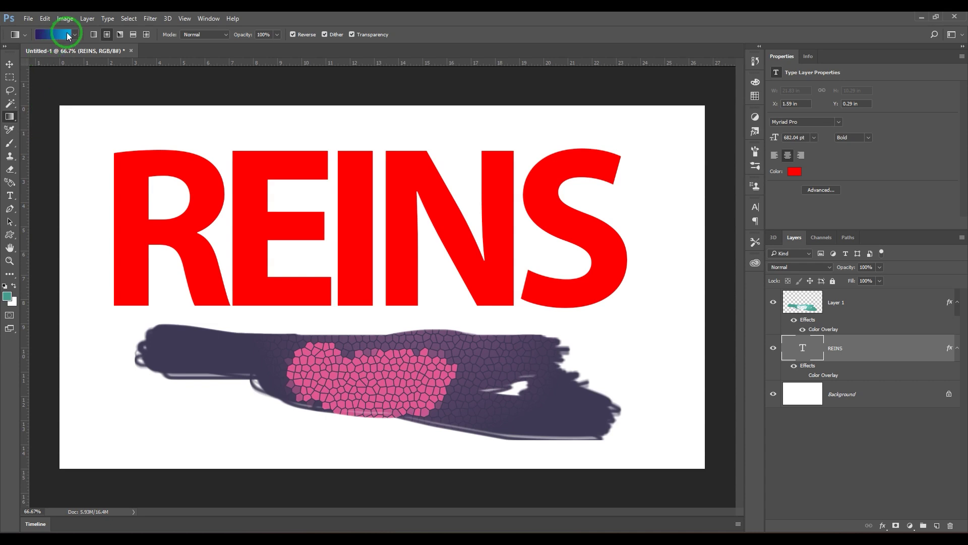
left_click(53, 34)
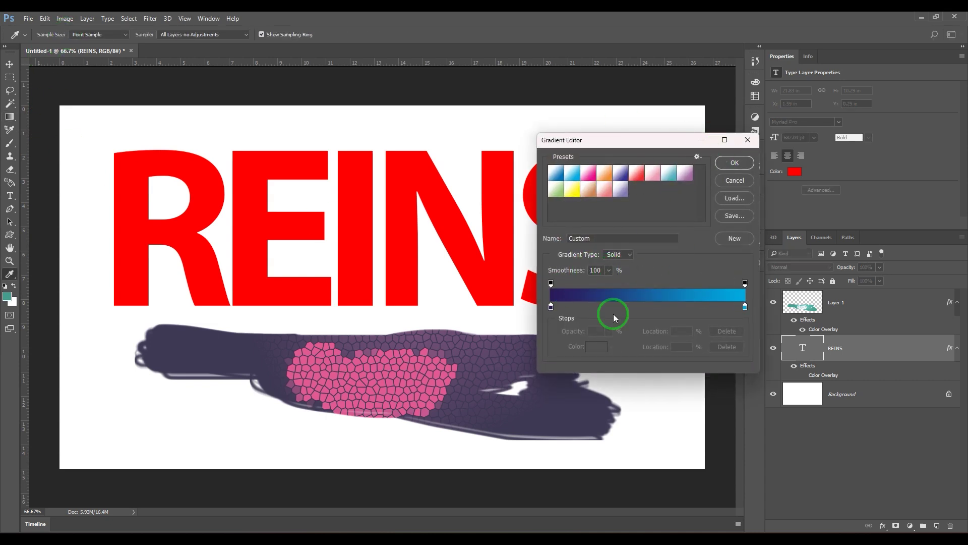
left_click(730, 181)
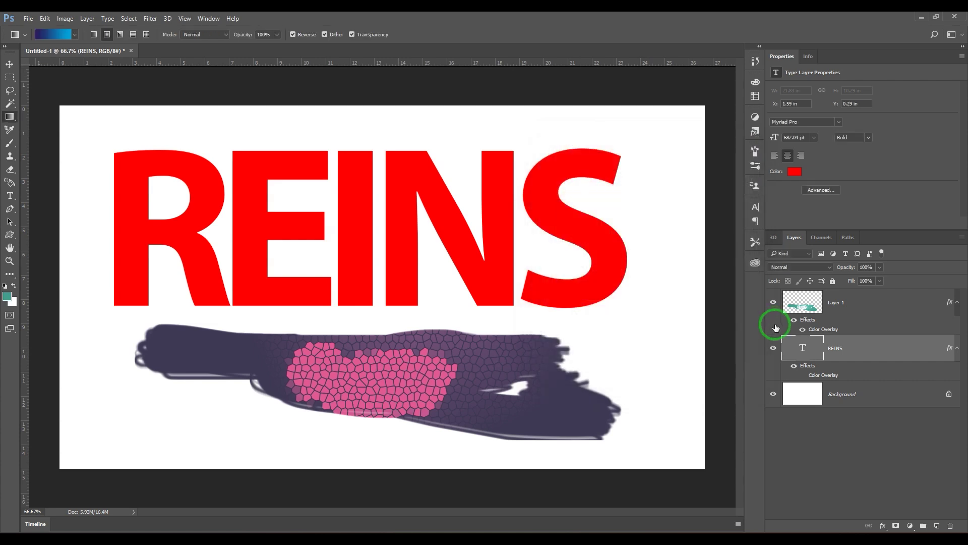
- Add a Gradient Overlay to the REINS text layer, try several preset gradients and choose the white-to-magenta one
double_click(871, 356)
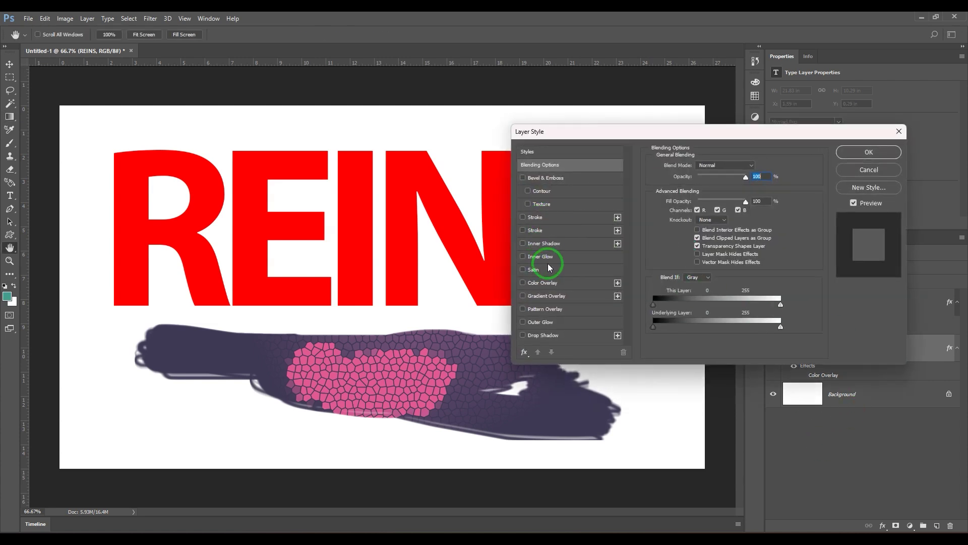
left_click(547, 295)
left_click(715, 190)
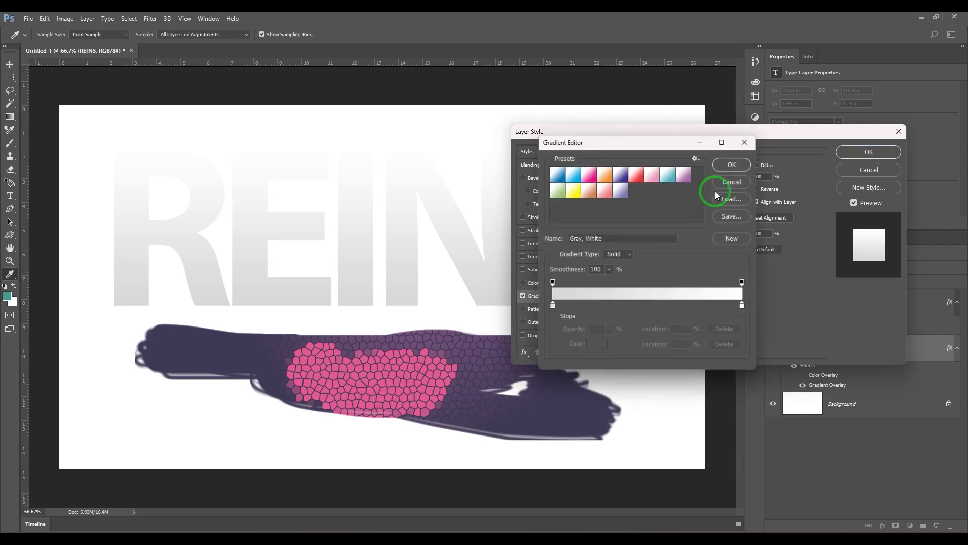
left_click(621, 173)
left_click(652, 173)
left_click(683, 173)
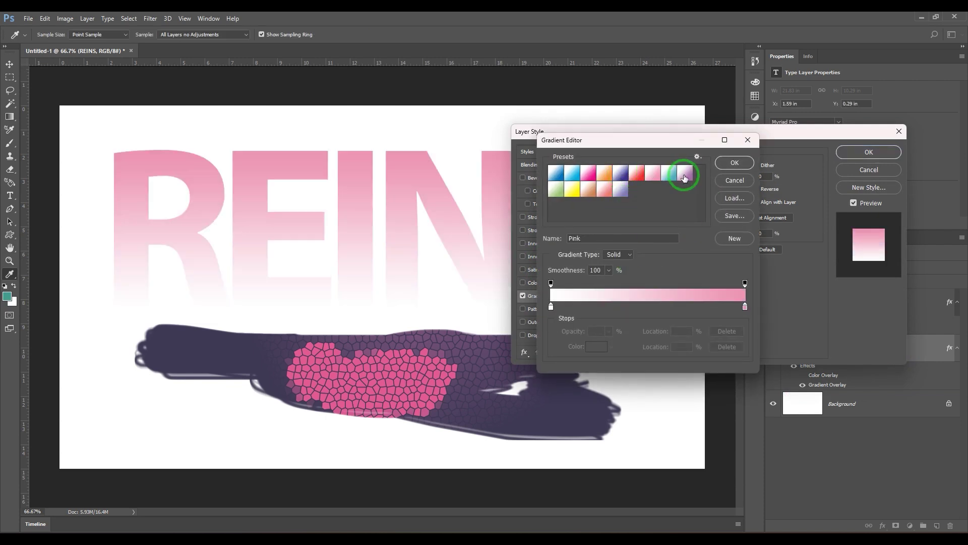
left_click(585, 174)
- Move the gradient's white stop to about the middle and add a magenta stop at location 0%
left_click_drag(556, 313, 646, 310)
left_click(551, 306)
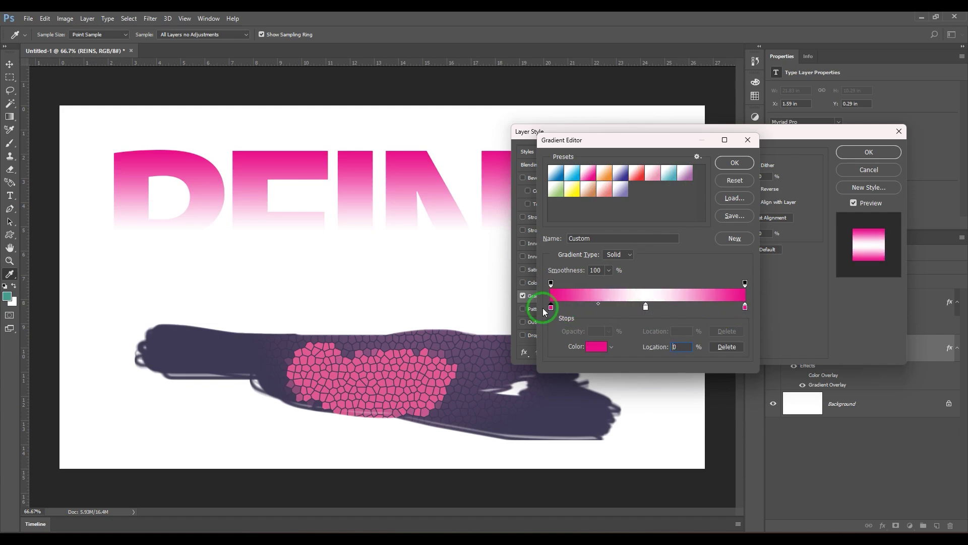
left_click(732, 158)
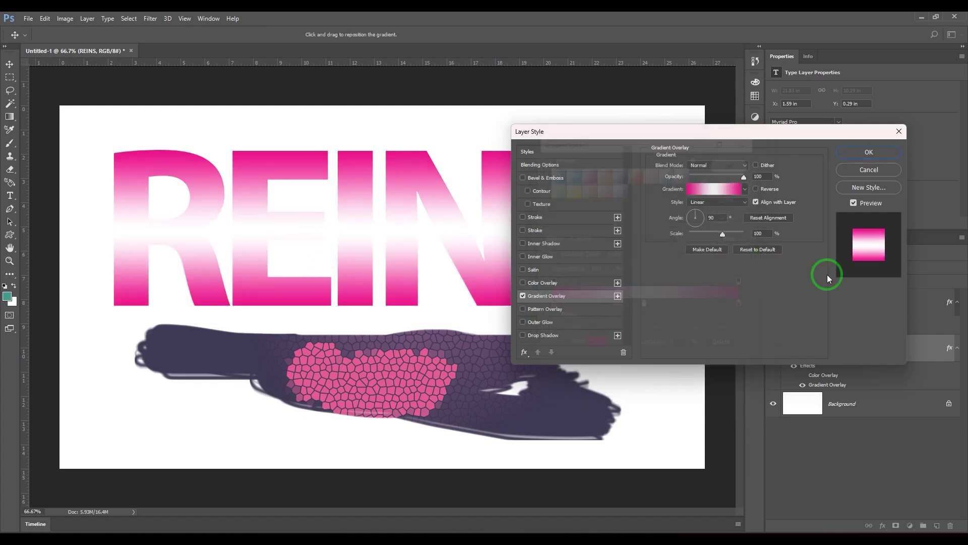
- Try the Radial and Angle styles for the Gradient Overlay and return it to Linear
left_click(742, 203)
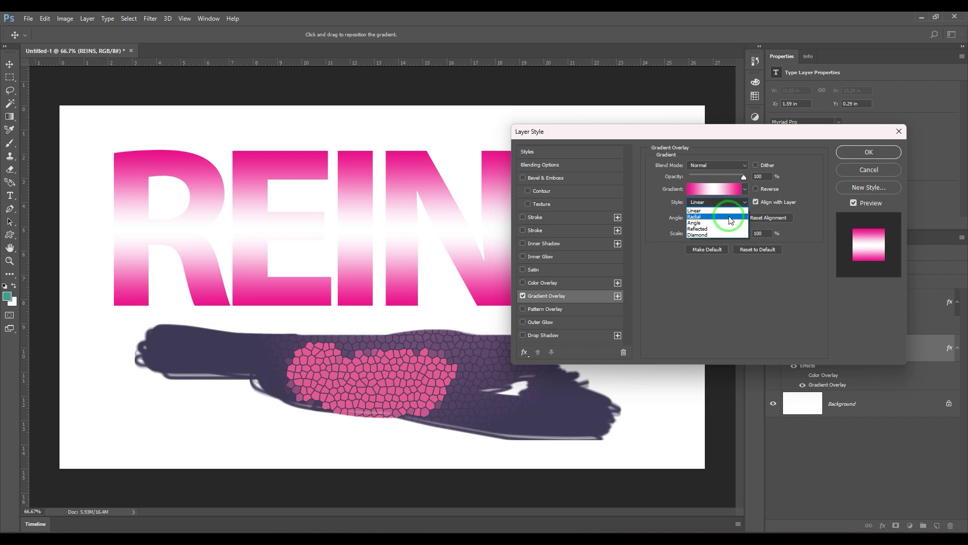
left_click(730, 217)
left_click(728, 204)
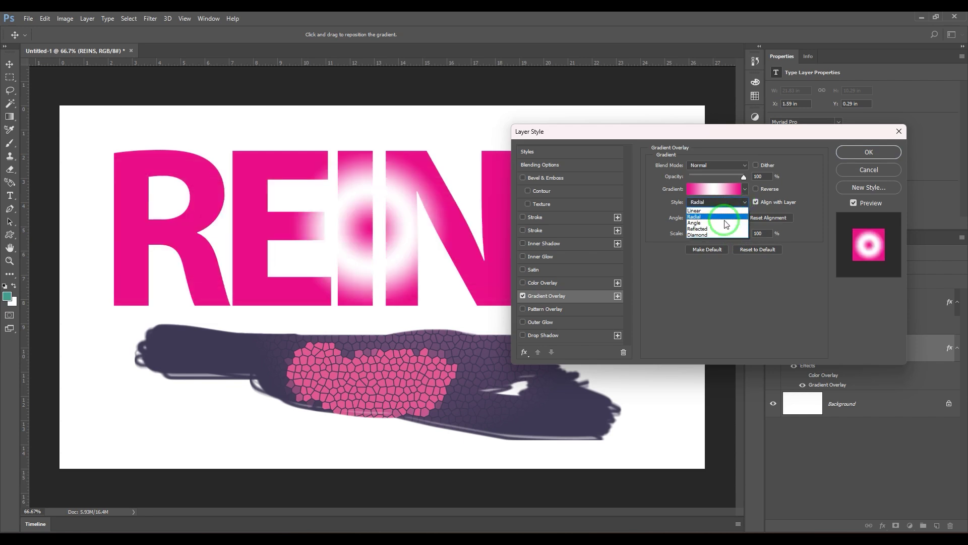
left_click(722, 223)
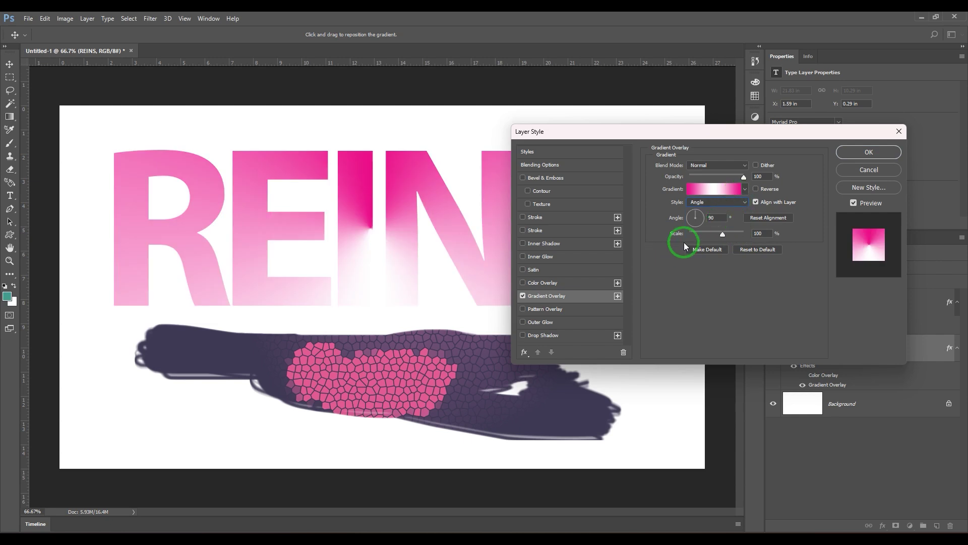
left_click(716, 212)
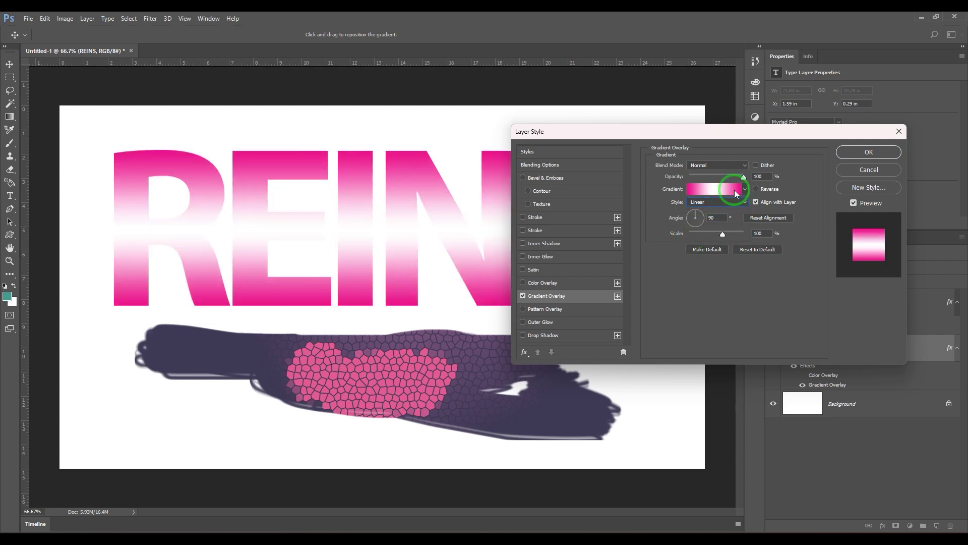
- Edit the overlay's gradient so it runs simply from a white stop at location 0% to magenta
left_click(734, 190)
mouse_move(551, 308)
left_mouse_down()
mouse_move(634, 322)
mouse_move(551, 308)
left_mouse_up()
left_click(729, 162)
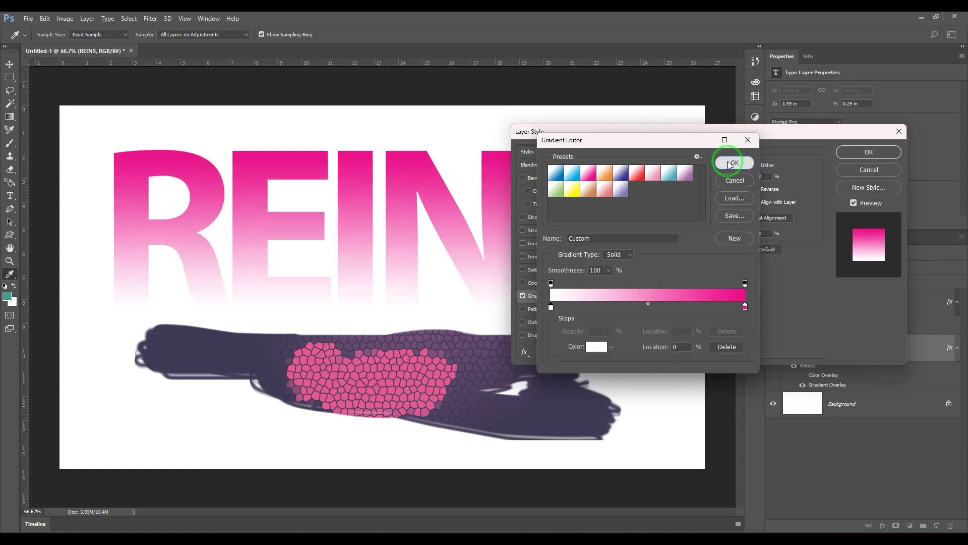
- Toggle the Reverse option to compare directions and leave the gradient reversed
left_click_drag(276, 219, 241, 306)
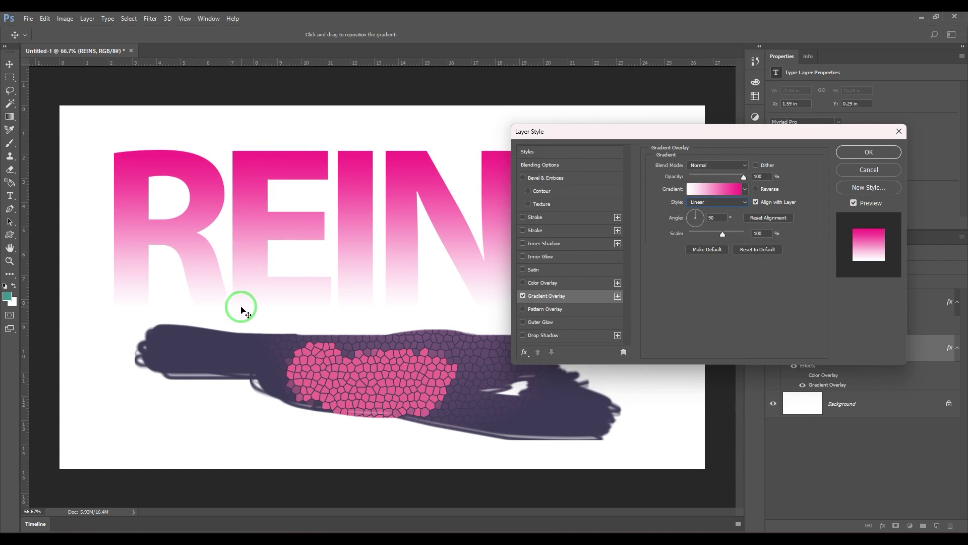
left_click(756, 190)
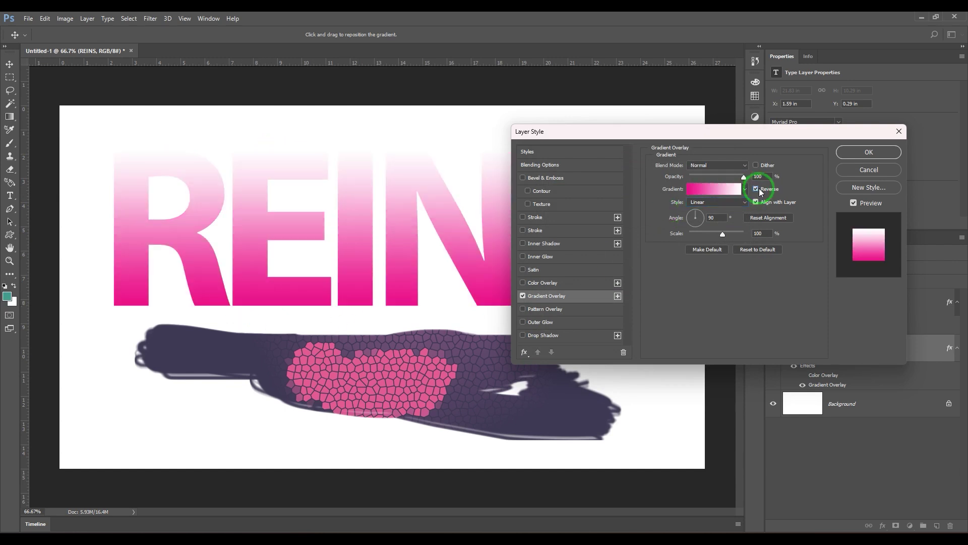
left_click(757, 189)
left_click(757, 188)
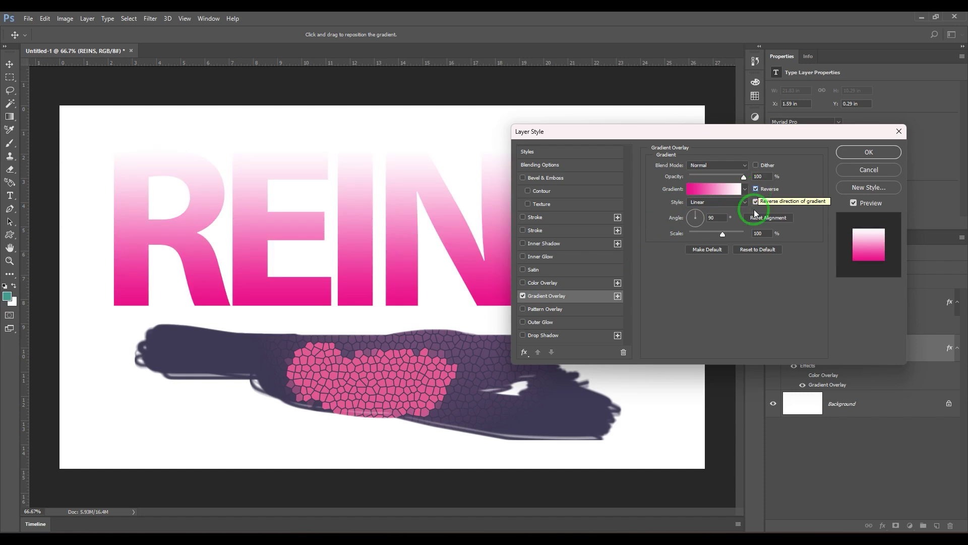
- Toggle Align with Layer for comparison, leave it turned off and apply the Gradient Overlay
left_click_drag(787, 133, 731, 130)
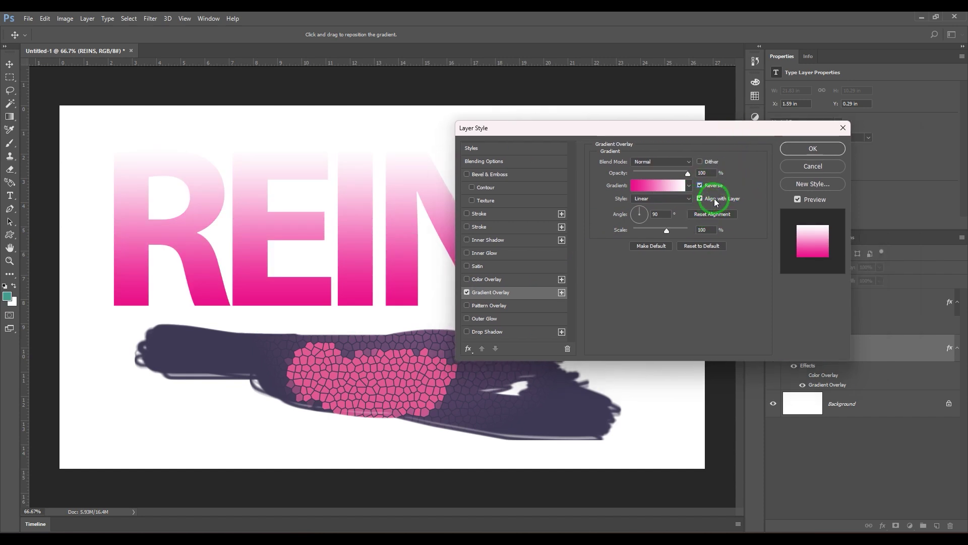
left_click(714, 198)
left_click(714, 198)
left_click(715, 199)
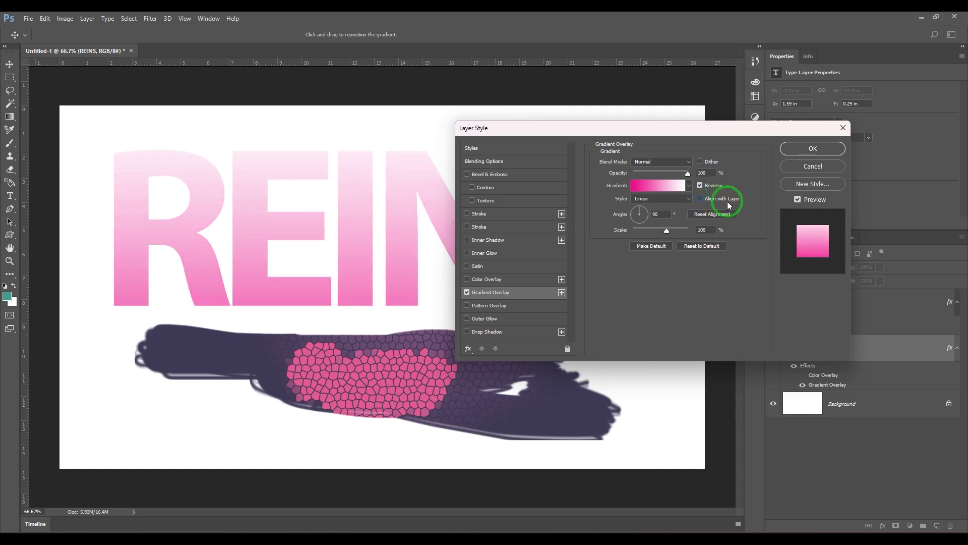
left_click(805, 155)
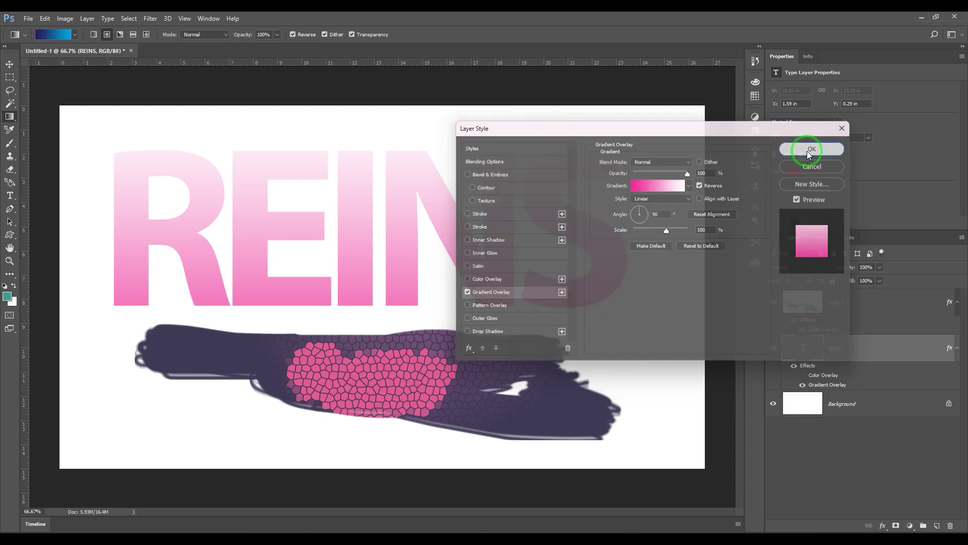
- Delete the painted Layer 1 and move the REINS text to about X 2.9 in, Y 3.3 in
left_click(10, 67)
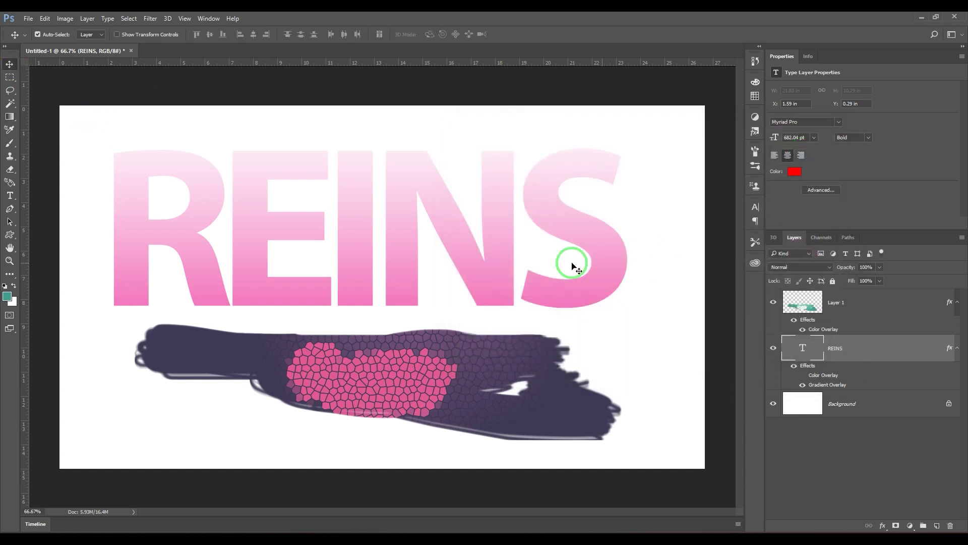
left_click_drag(558, 288, 490, 395)
left_click(489, 394)
left_click_drag(886, 294, 951, 526)
mouse_move(471, 276)
left_mouse_down()
mouse_move(413, 382)
mouse_move(455, 443)
mouse_move(443, 301)
mouse_move(462, 85)
mouse_move(476, 368)
mouse_move(475, 289)
left_mouse_up()
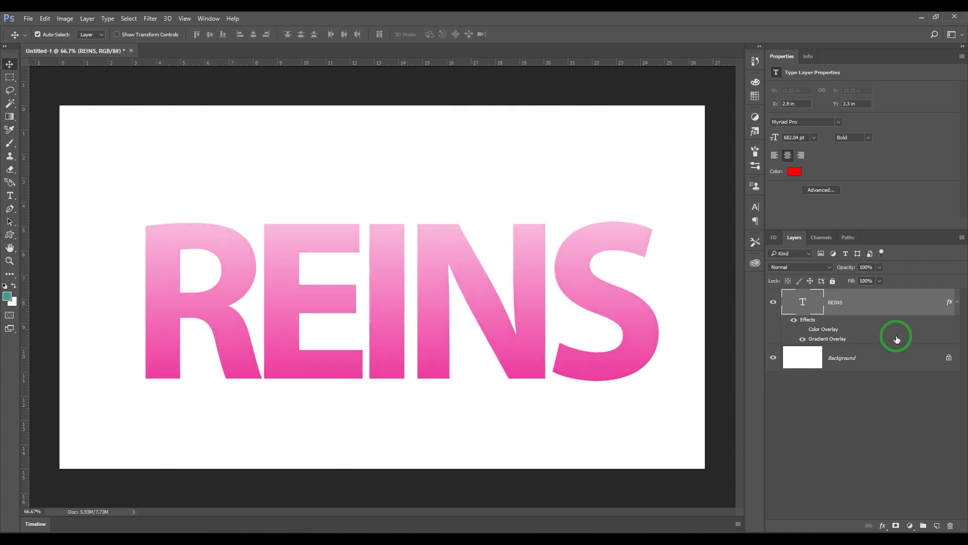
- Turn on Align with Layer in the REINS Gradient Overlay, apply it and move the text to about X 4.4 in, Y 1.13 in
double_click(869, 339)
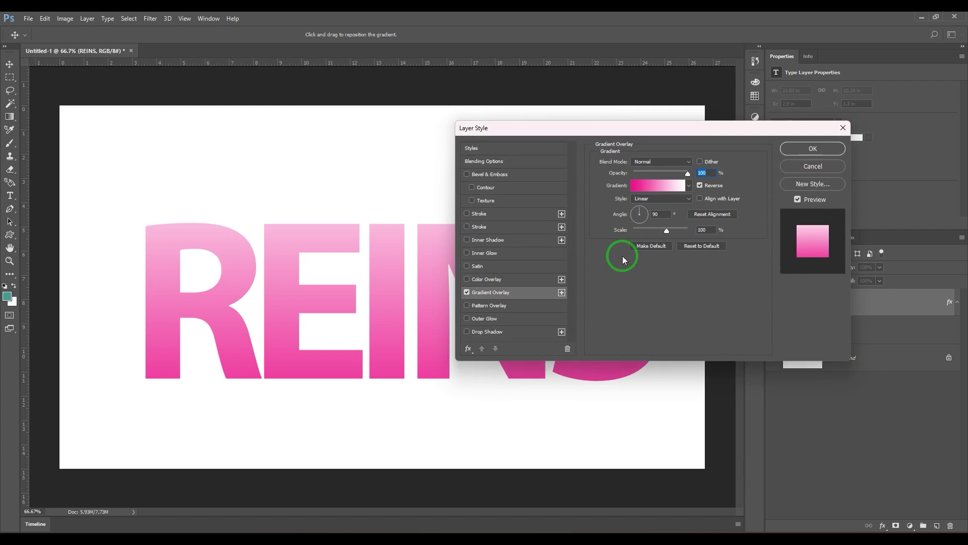
left_click(703, 194)
left_click(700, 199)
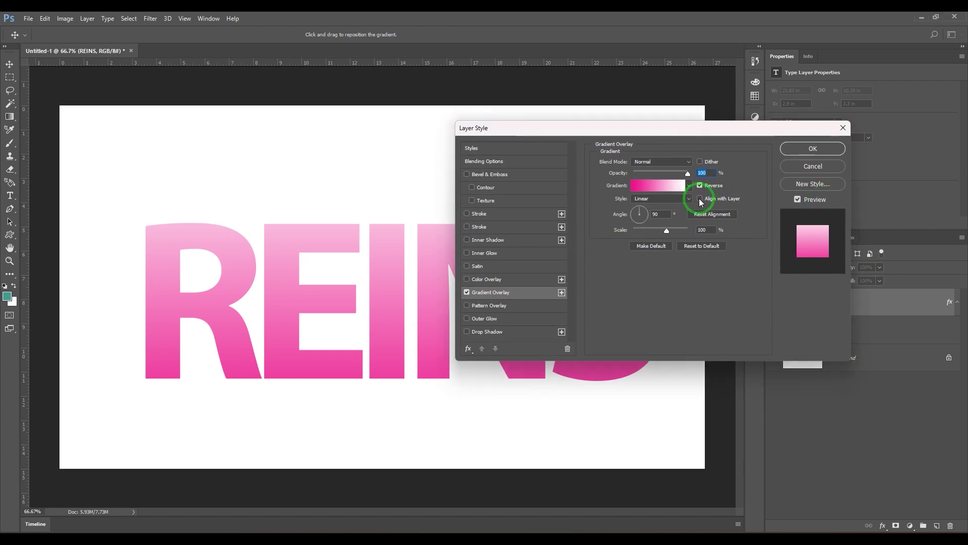
left_click(800, 151)
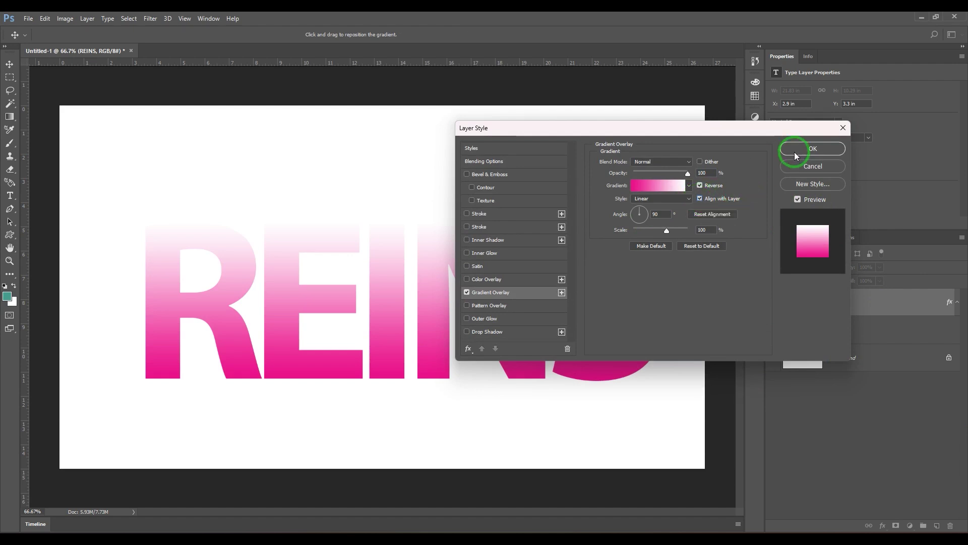
left_click_drag(335, 309, 381, 249)
- Try out diagonal gradient angles on REINS, set the scale to 131% and the angle to 0°, and apply the overlay
double_click(860, 338)
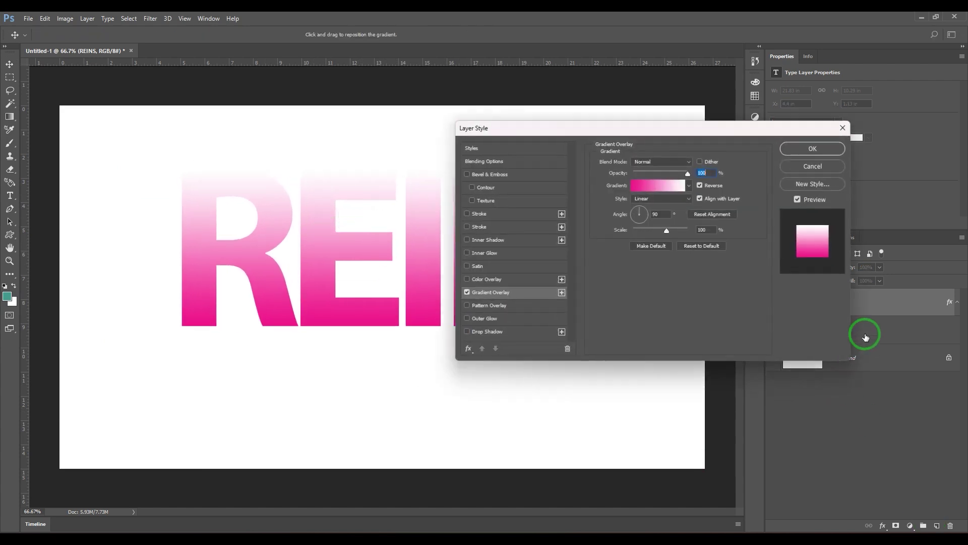
left_click(633, 214)
left_click_drag(635, 217, 635, 214)
left_click_drag(692, 128, 830, 134)
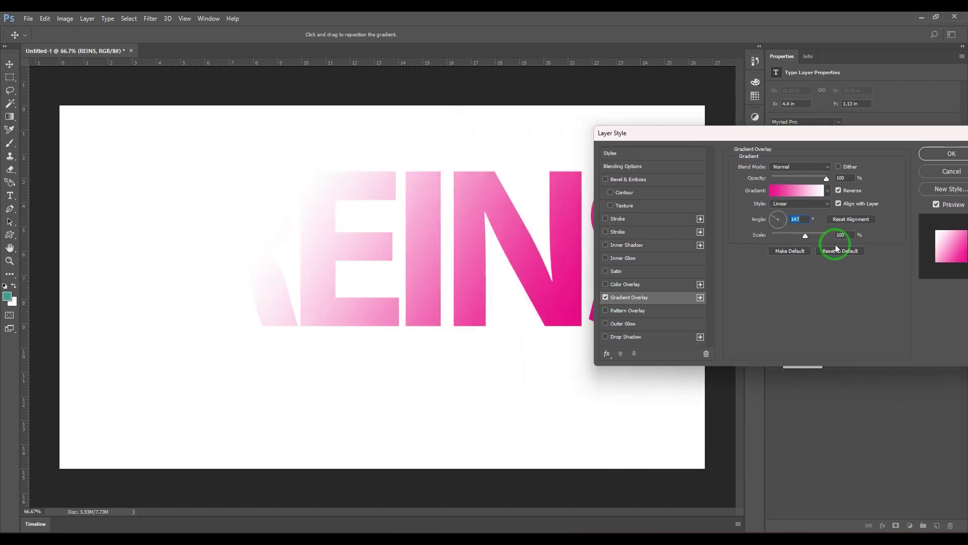
left_click_drag(776, 220, 819, 247)
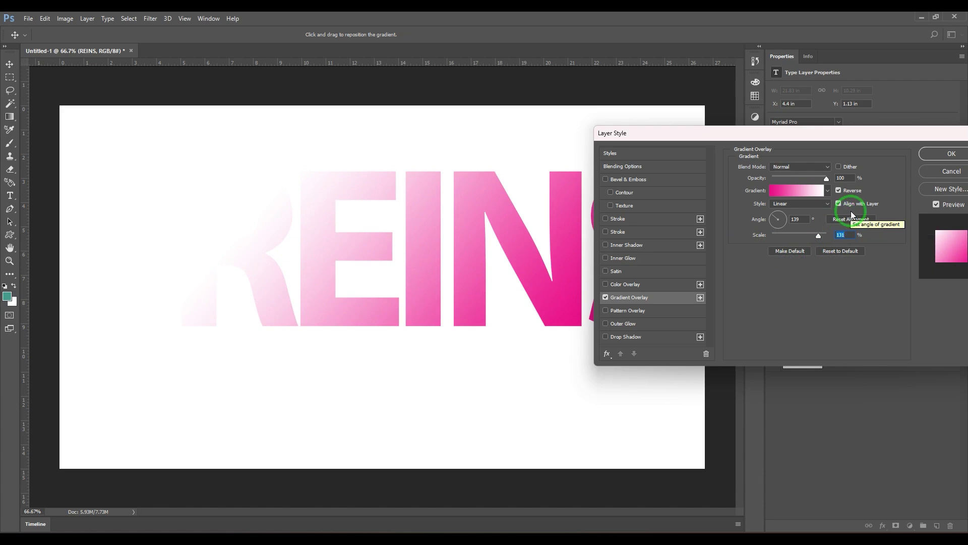
double_click(799, 219)
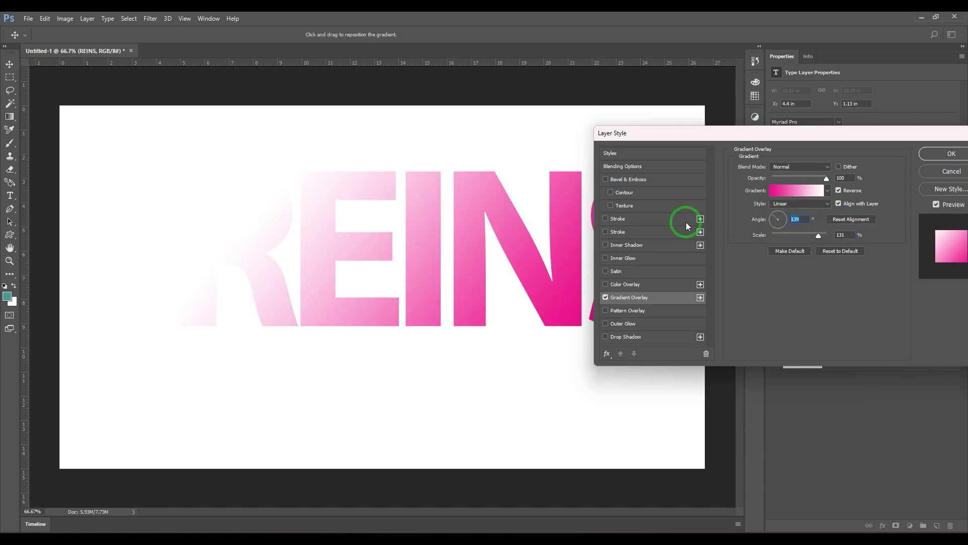
type("0")
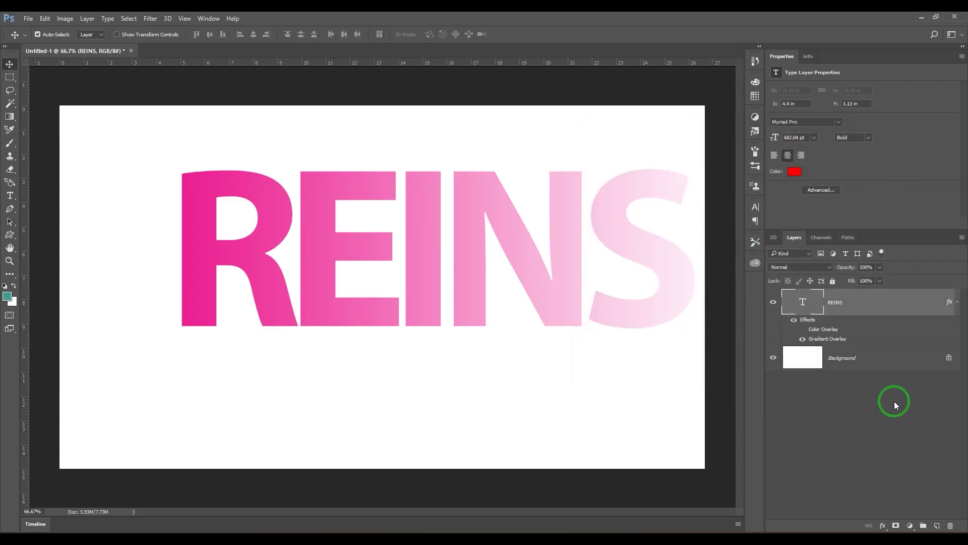
- Turn off Align with Layer for the REINS gradient and move the text to about X 2.11 in, Y 1.18 in
double_click(871, 338)
left_click_drag(523, 117, 784, 128)
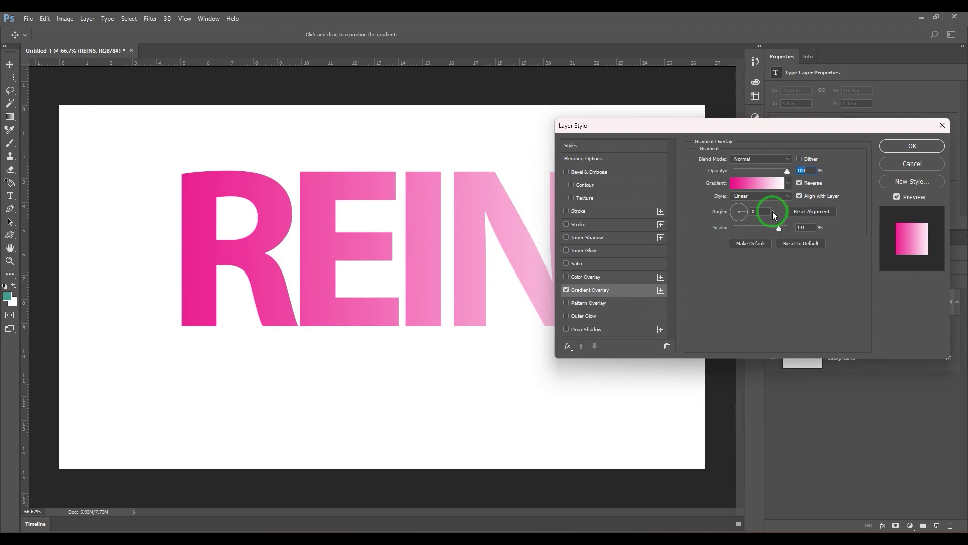
left_click(912, 146)
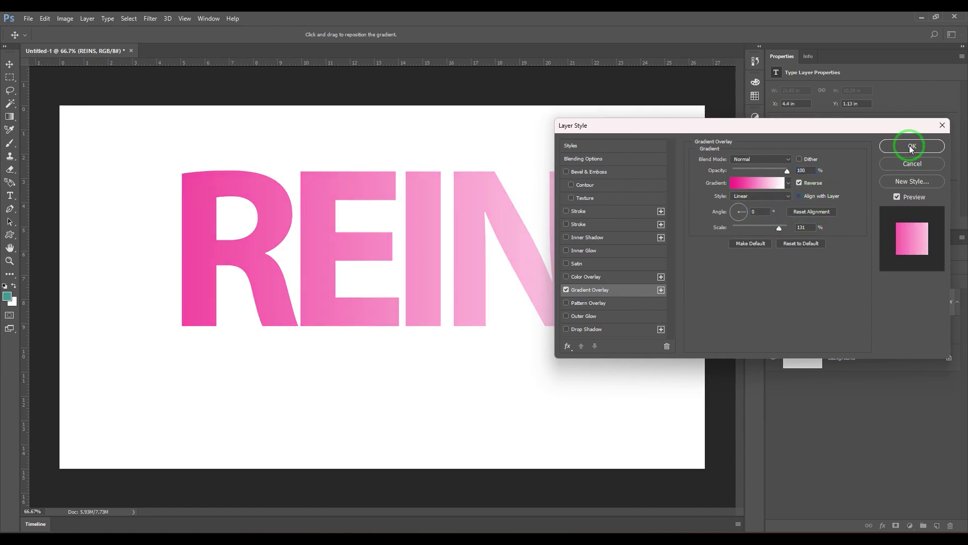
left_click_drag(422, 264, 459, 206)
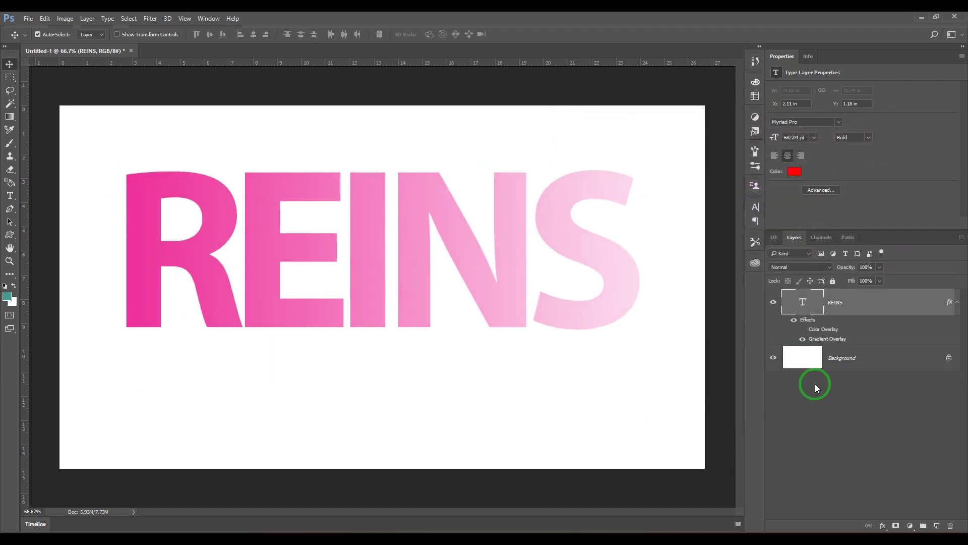
- Reopen the REINS Gradient Overlay, reposition the gradient within the text several times and reset its alignment after each move
double_click(853, 337)
left_click(818, 211)
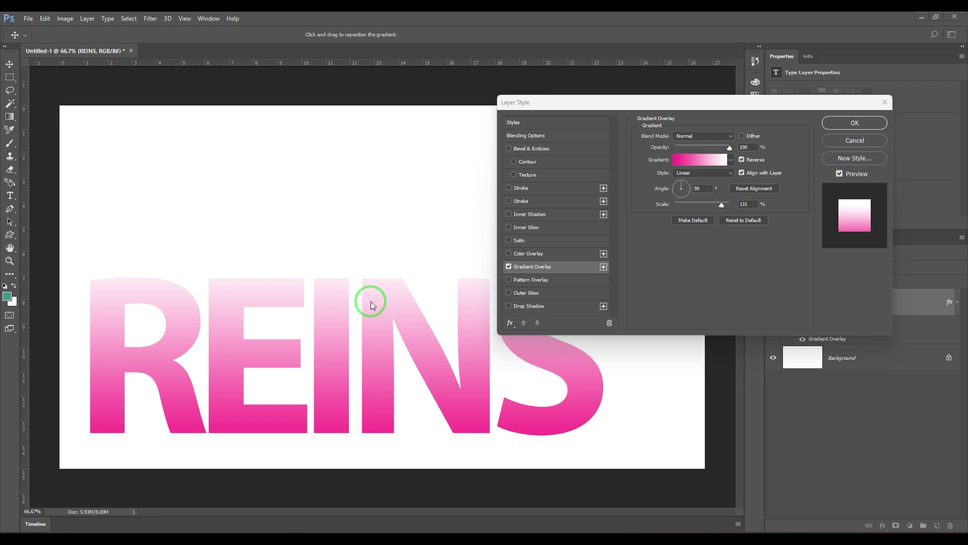
left_click(409, 322)
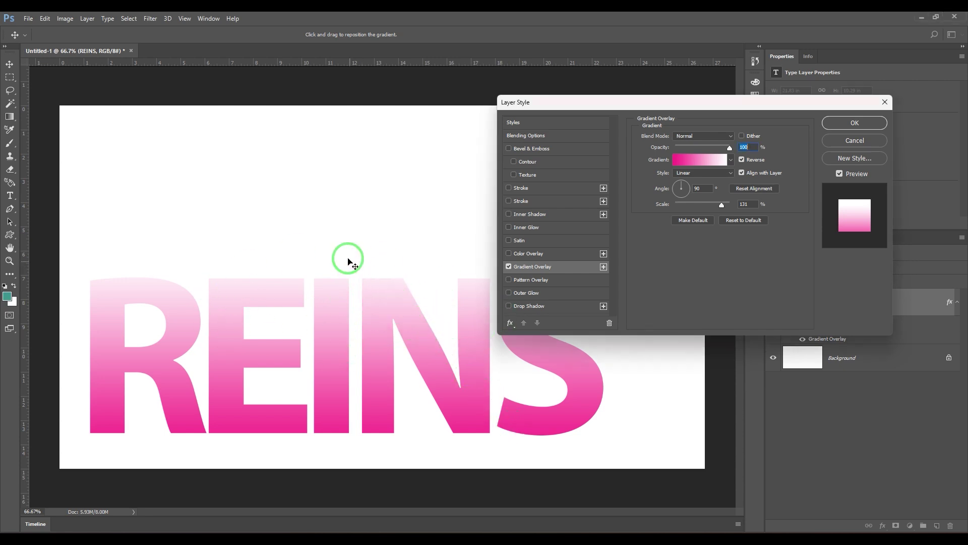
left_click_drag(408, 328, 464, 388)
left_click(771, 195)
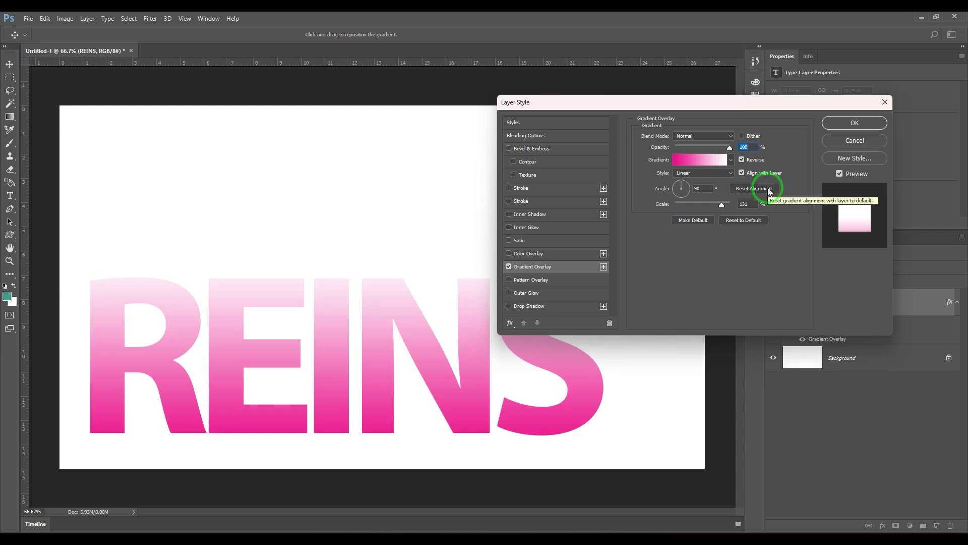
left_click_drag(360, 304, 585, 333)
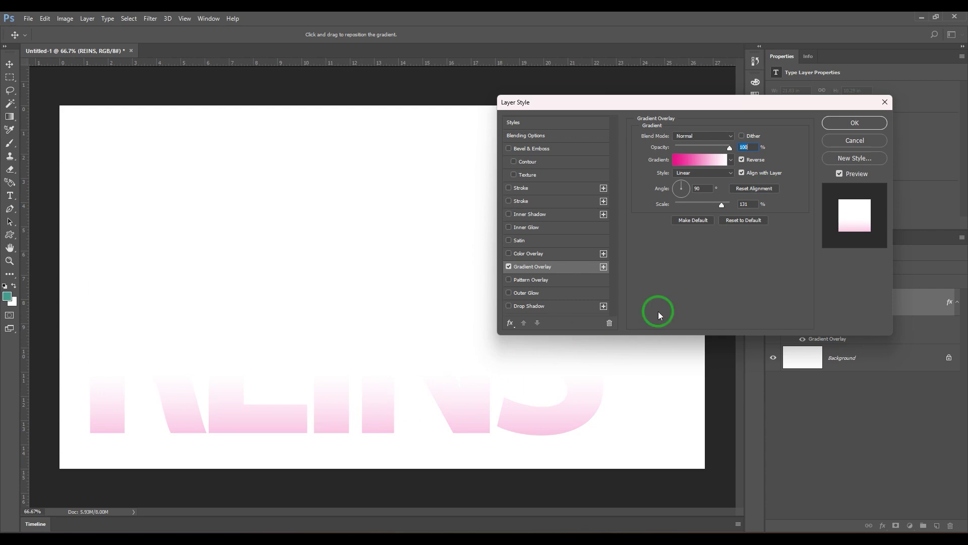
left_click(765, 189)
left_click_drag(369, 294, 458, 362)
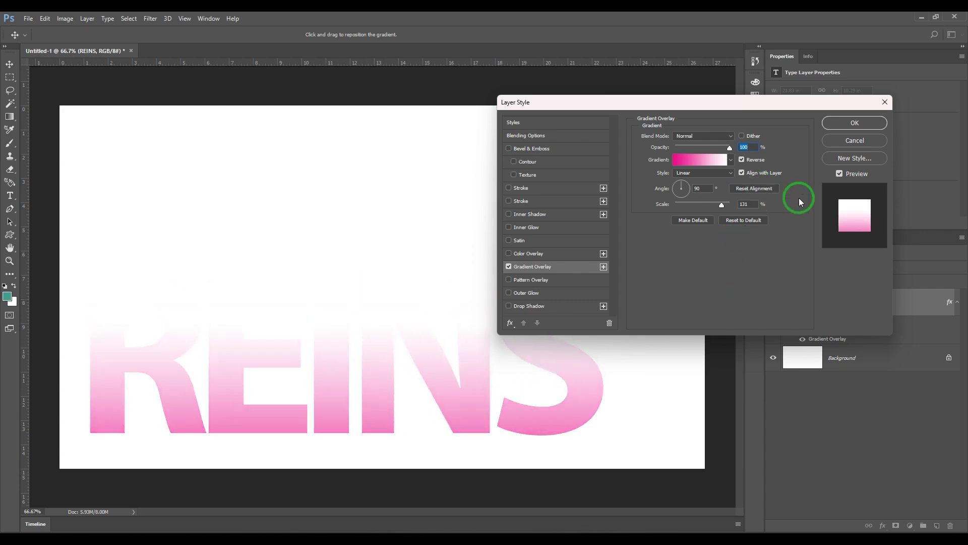
left_click(768, 190)
- Adjust the gradient scale to 129% and reset all Gradient Overlay settings to their defaults
mouse_move(722, 205)
left_mouse_down()
mouse_move(676, 206)
mouse_move(717, 206)
left_mouse_up()
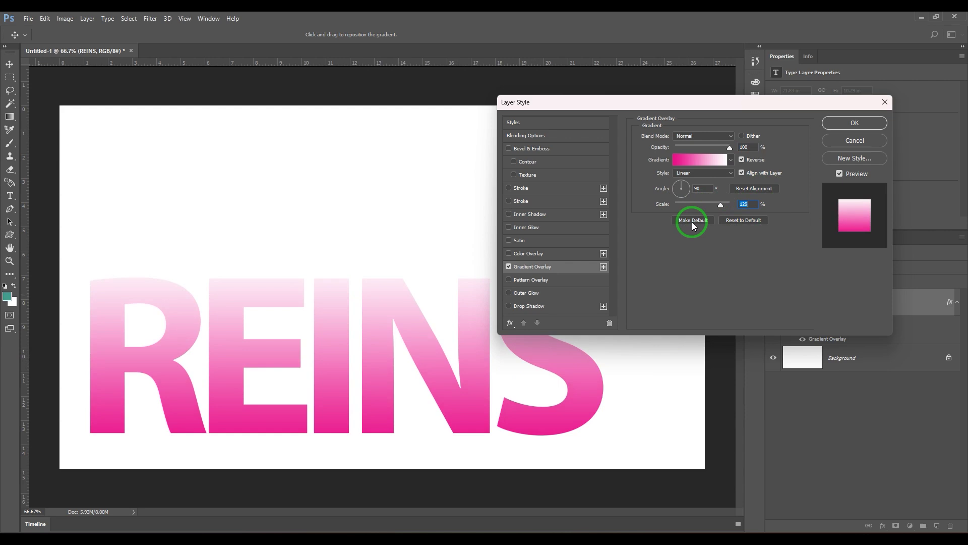
left_click(755, 224)
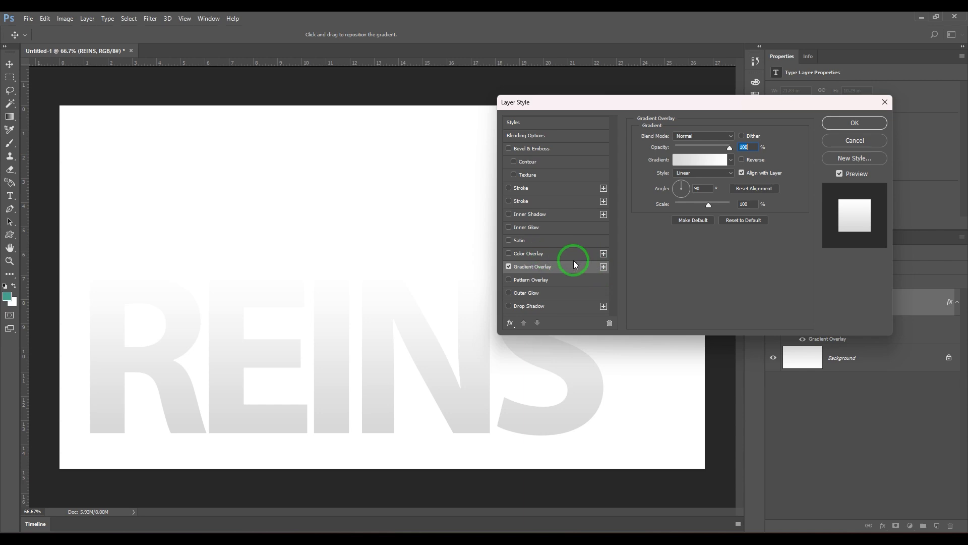
- Add nine more Gradient Overlay instances to the REINS layer and look through the extended effects list
left_click(604, 267)
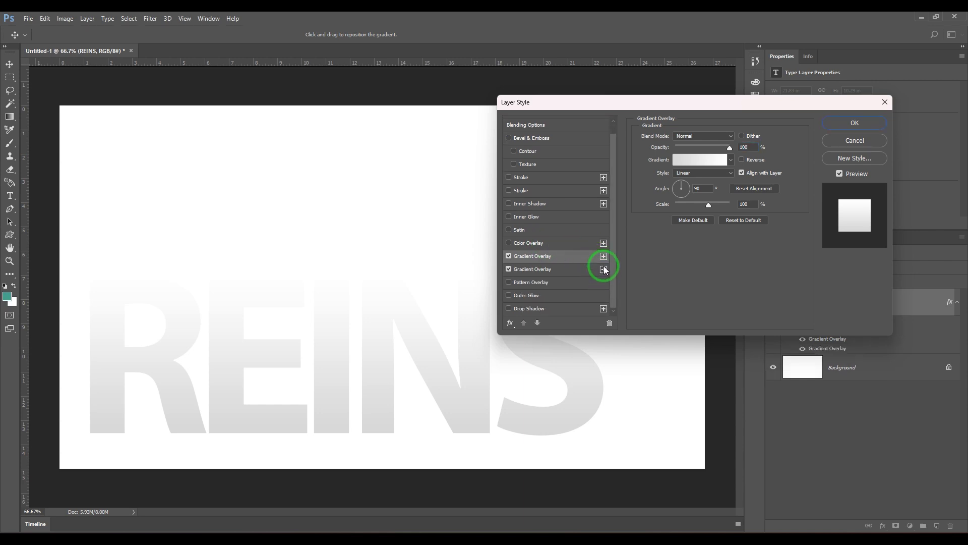
left_click(604, 270)
left_click(603, 270)
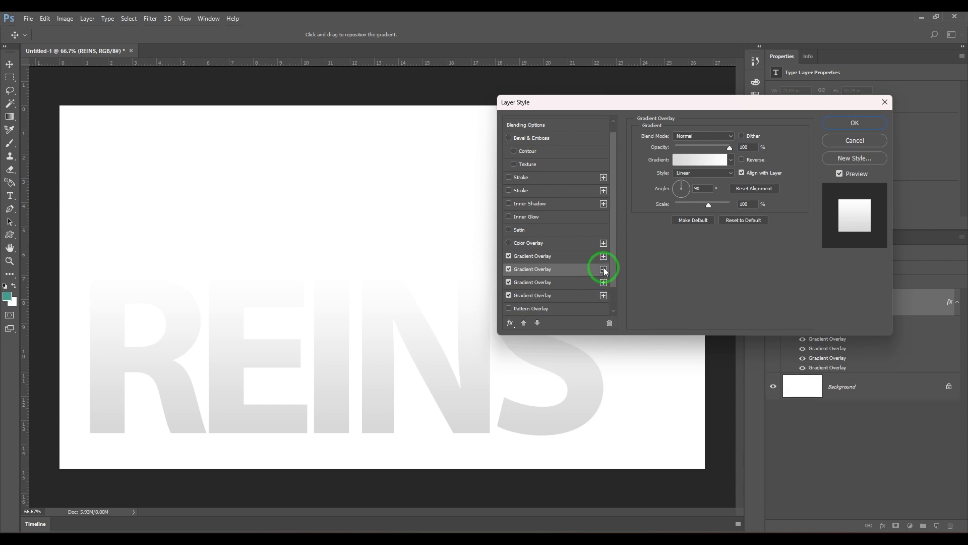
left_click(604, 270)
left_click(604, 269)
left_click(604, 270)
left_click(603, 269)
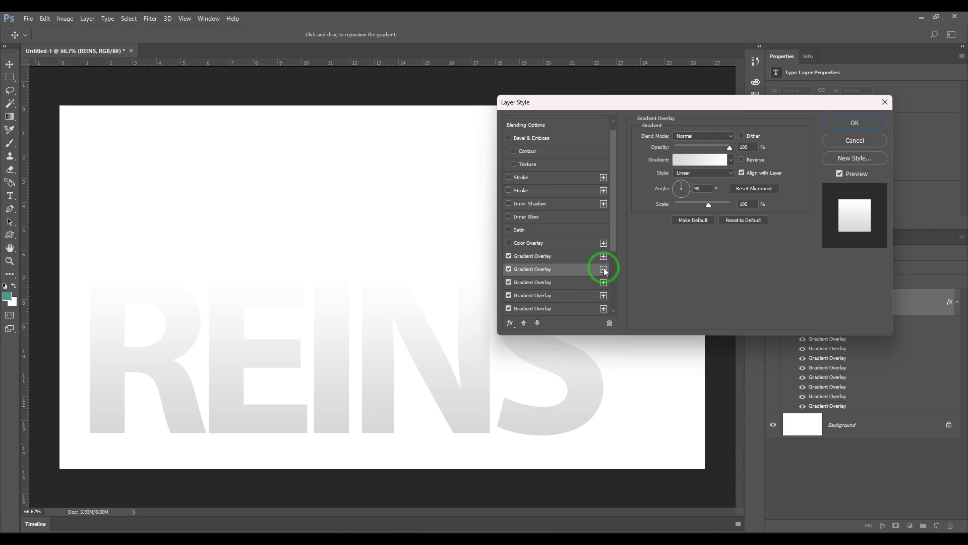
left_click(604, 269)
left_click(603, 269)
left_click_drag(612, 236, 613, 307)
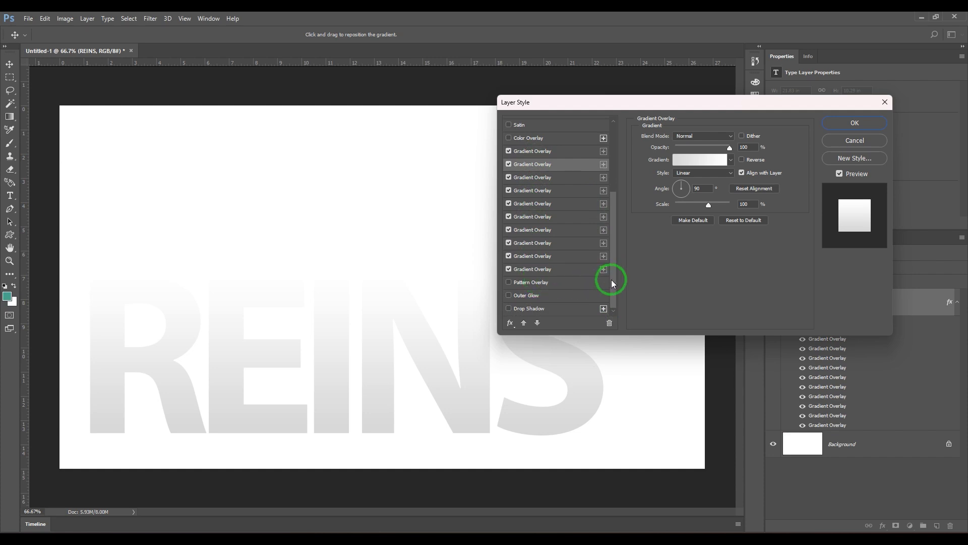
- Delete all ten Gradient Overlay instances from the REINS layer's effects list
scroll(615, 261, "up", 2)
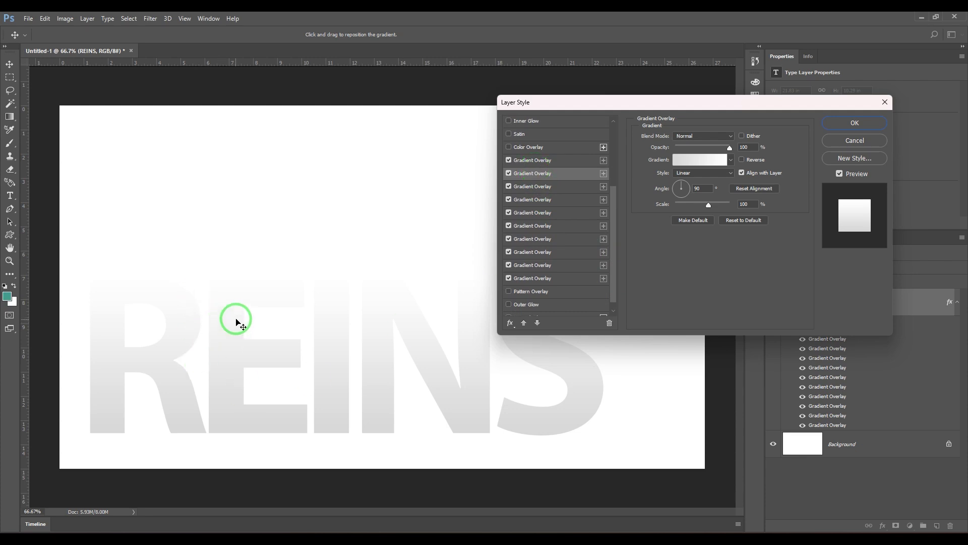
left_click_drag(389, 291, 355, 299)
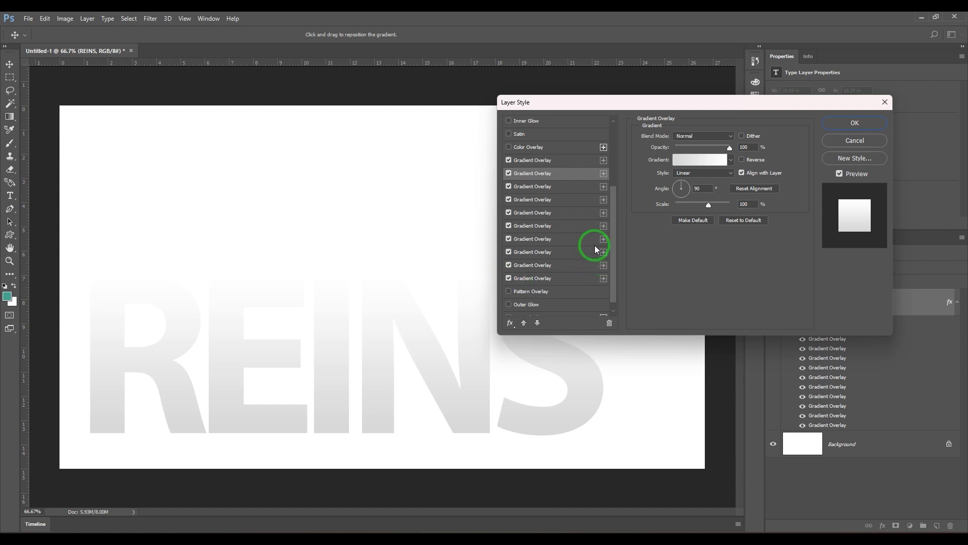
left_click(531, 278)
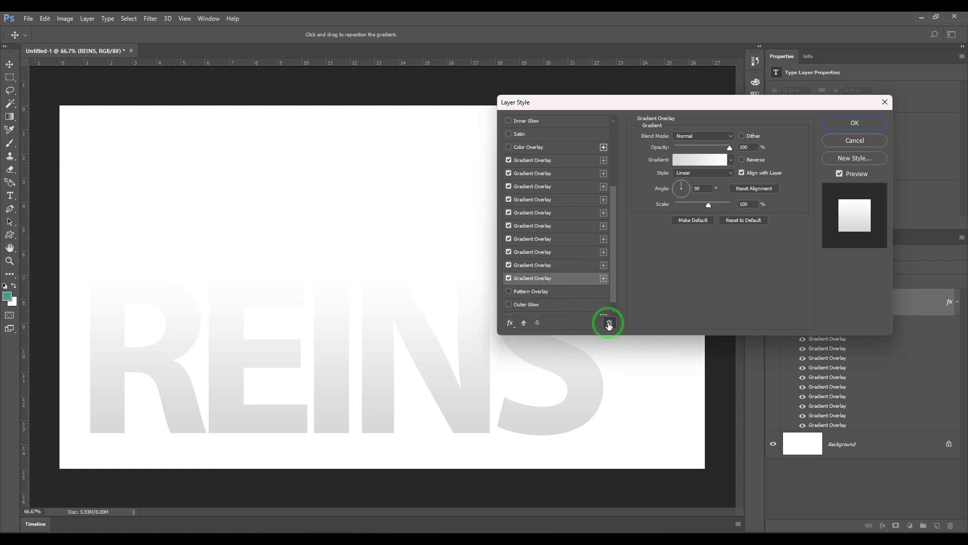
left_click(609, 324)
left_click(609, 324)
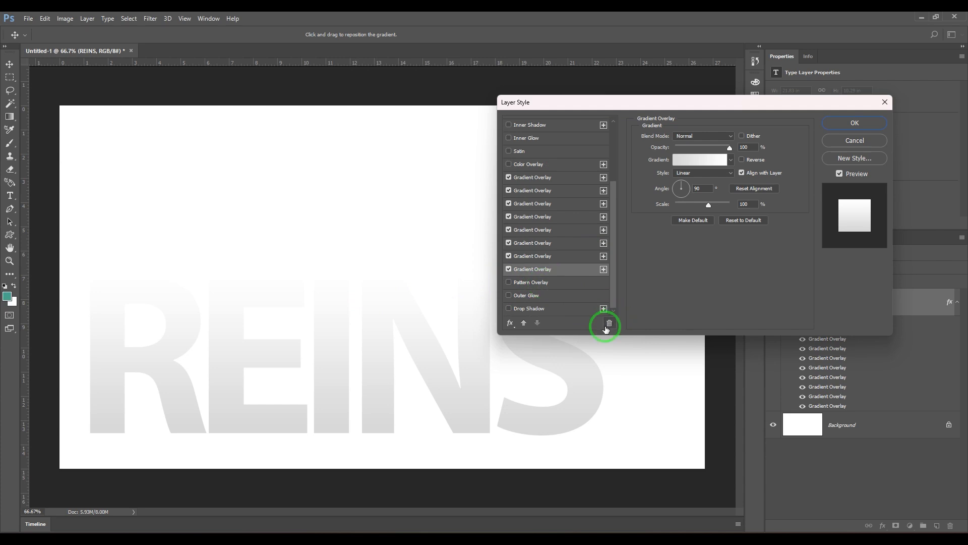
left_click(609, 324)
left_click(609, 324)
left_click(609, 323)
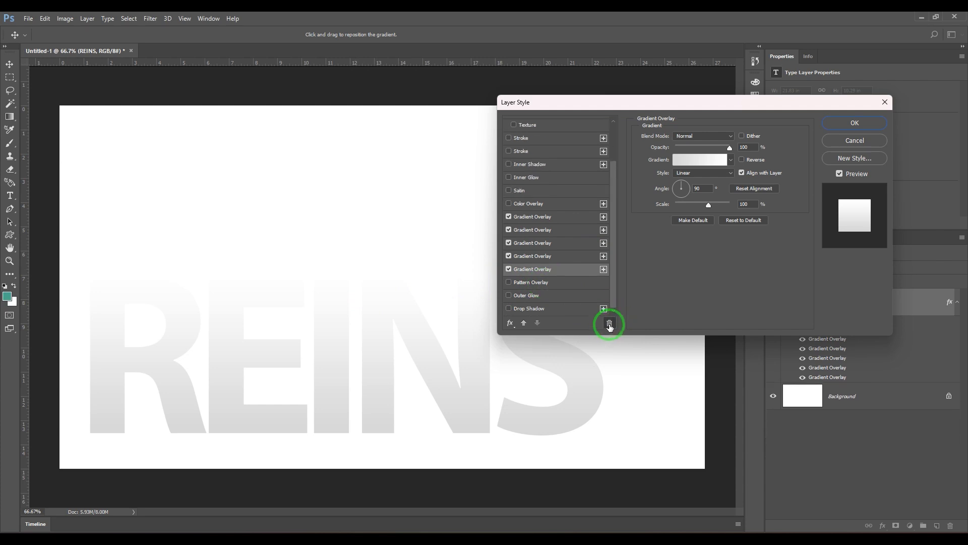
left_click(609, 324)
left_click(609, 324)
left_click(610, 324)
left_click(609, 324)
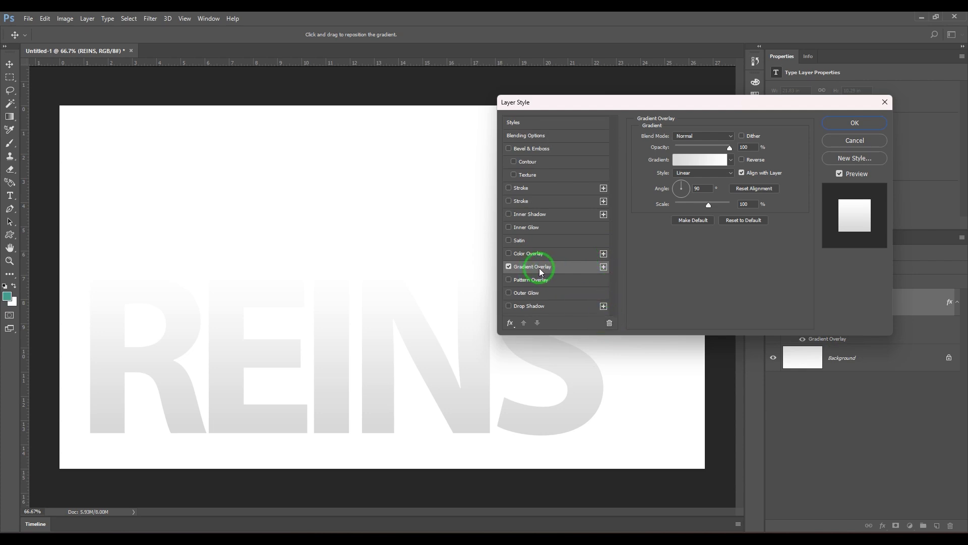
left_click(610, 322)
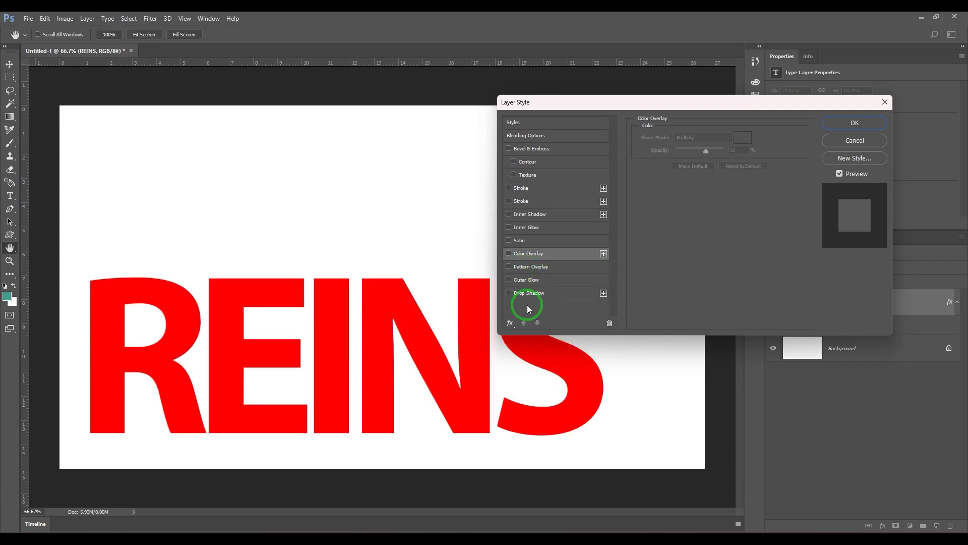
- Add a single Gradient Overlay back to the REINS layer and move the text to about X 2.4 in, Y 3.05 in
left_click(511, 323)
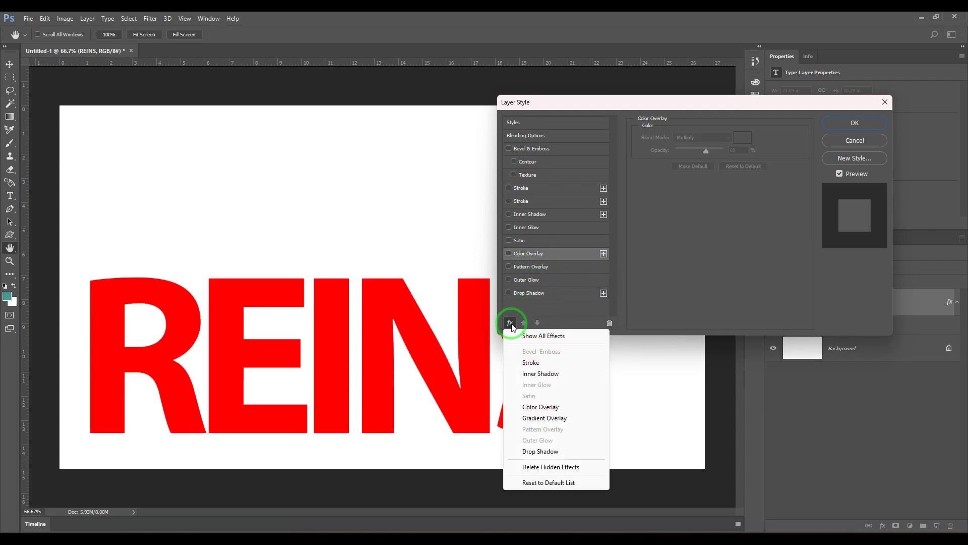
left_click(555, 417)
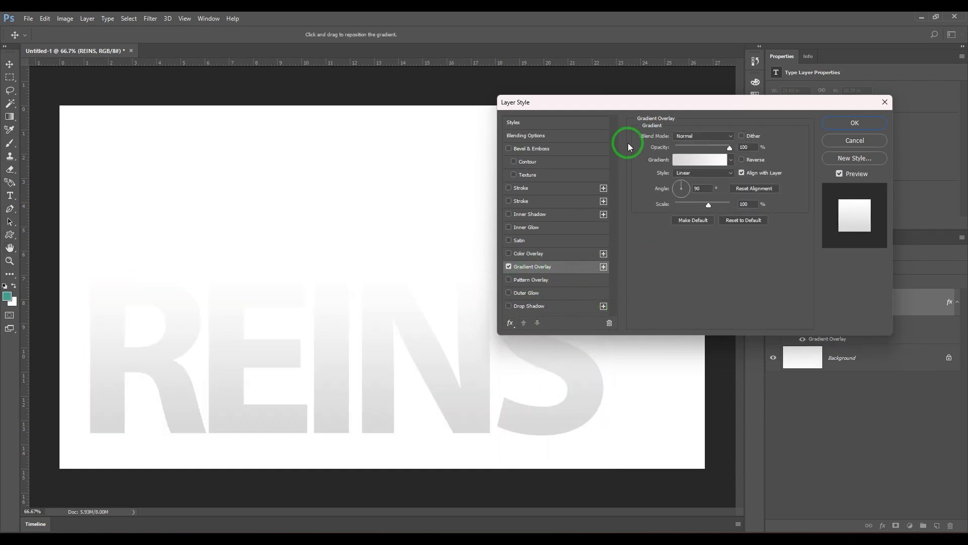
left_click_drag(660, 107, 617, 111)
left_click(811, 124)
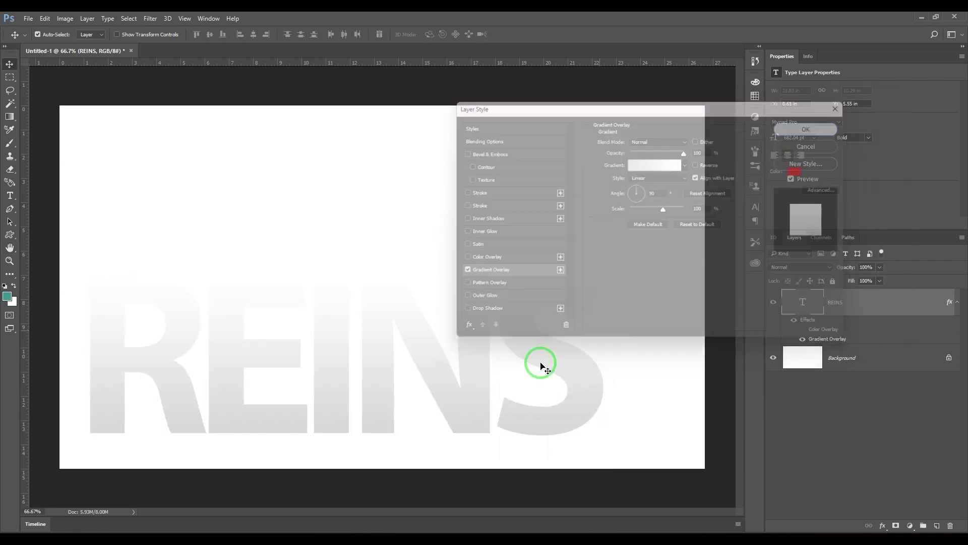
left_click_drag(477, 386, 519, 323)
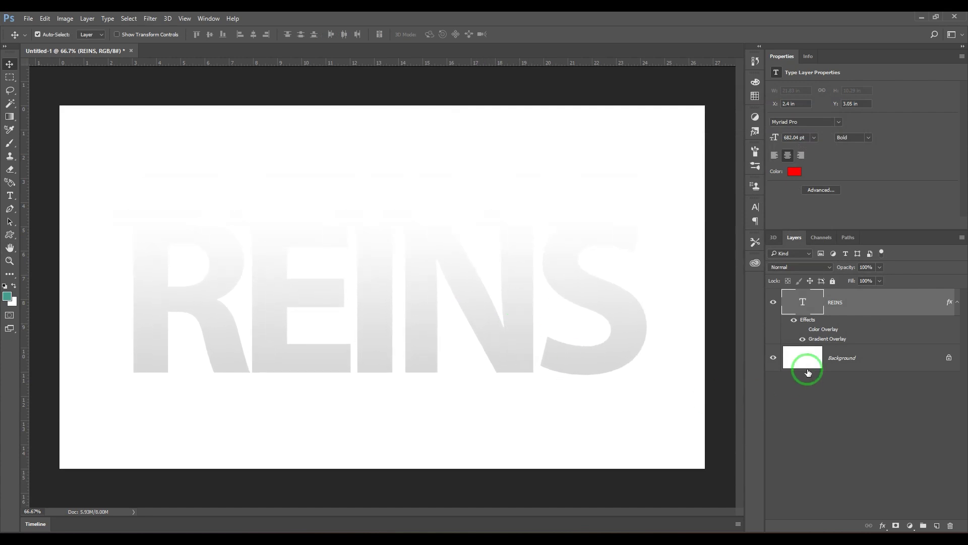
- Edit the REINS layer's overlay gradient and set its starting color stop to dark gray
double_click(860, 342)
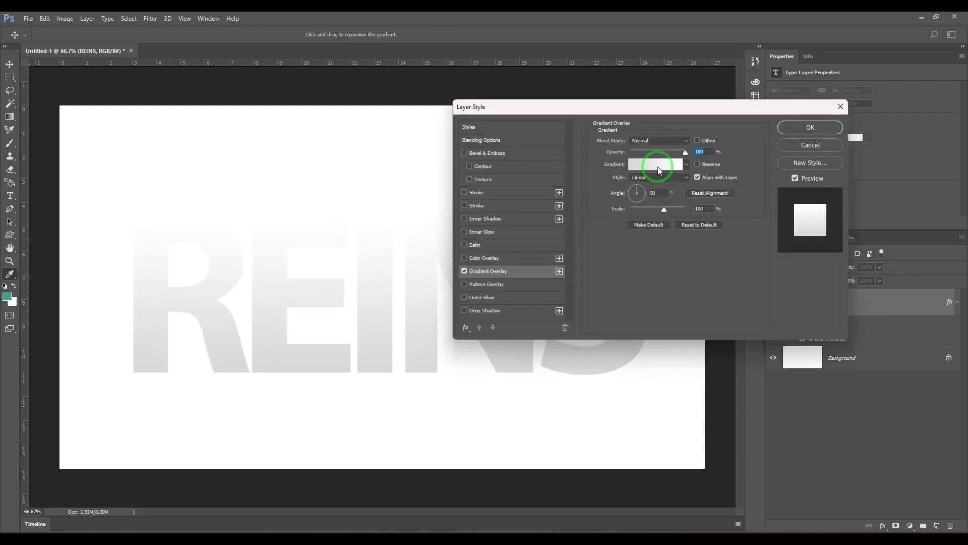
left_click(657, 166)
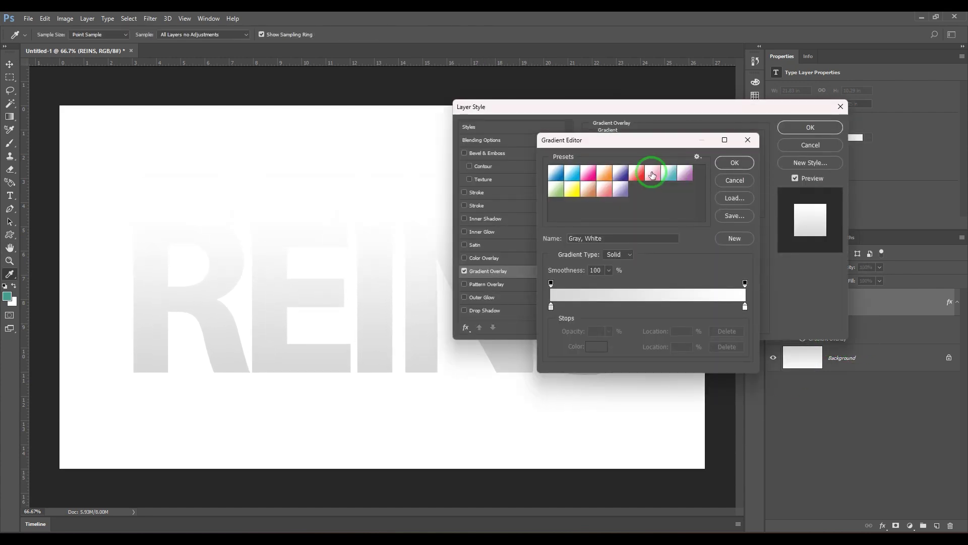
left_click(551, 305)
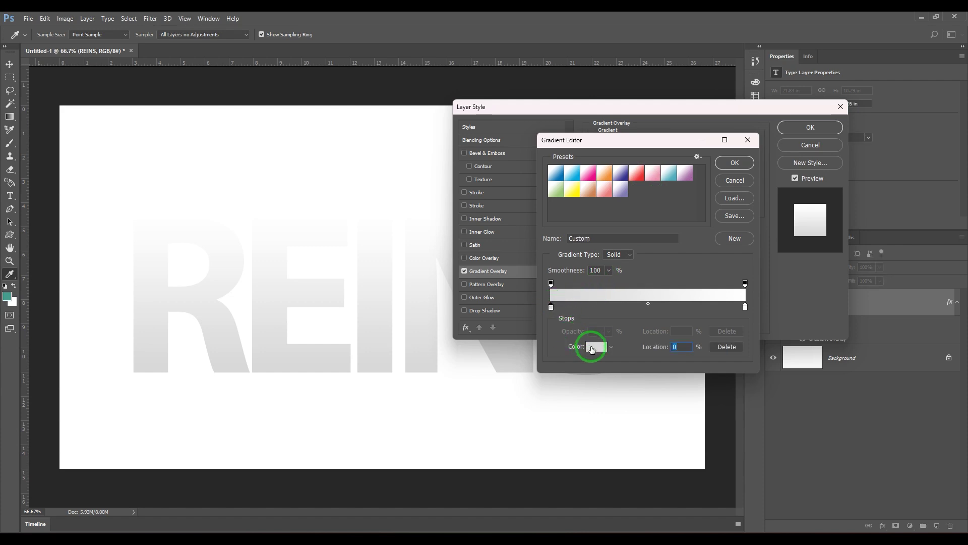
left_click(592, 349)
left_click_drag(550, 301, 492, 287)
left_click(674, 226)
- Set the gradient's end color stop to medium gray and move it to the 89% location
left_click(745, 307)
left_click(595, 347)
left_click_drag(493, 260, 437, 281)
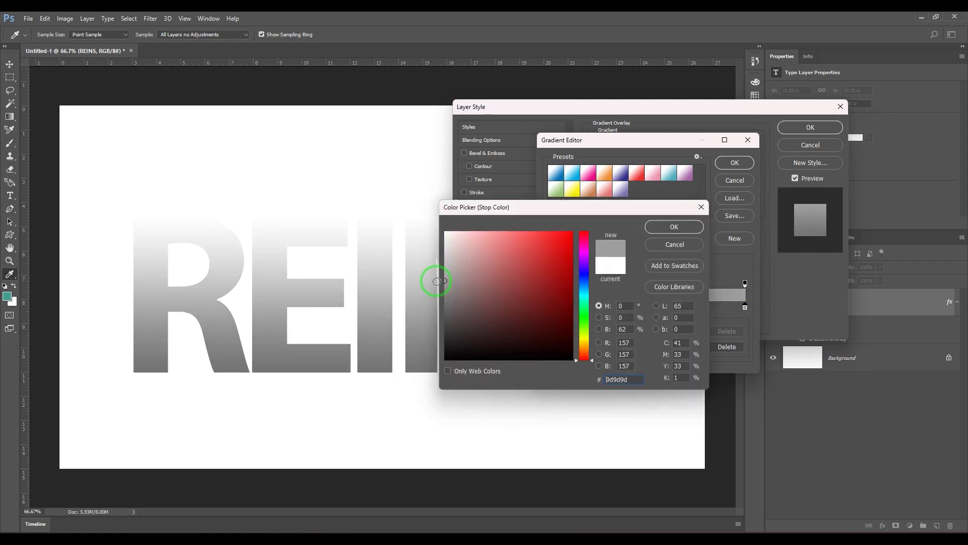
left_click(688, 225)
left_click_drag(746, 307, 724, 306)
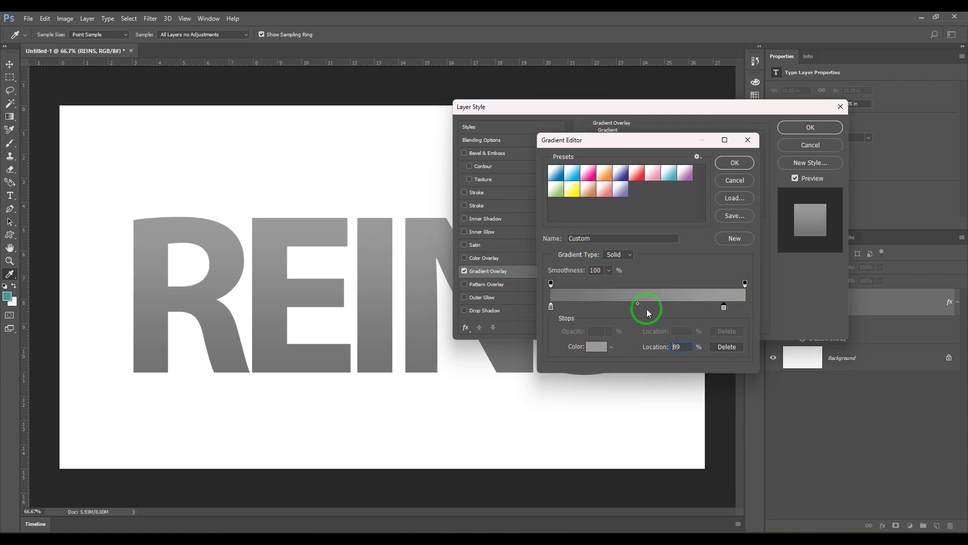
- Add a light gray stop and copy the dark and light stops along the gradient to form alternating metallic bands
left_click(600, 306)
left_click(596, 347)
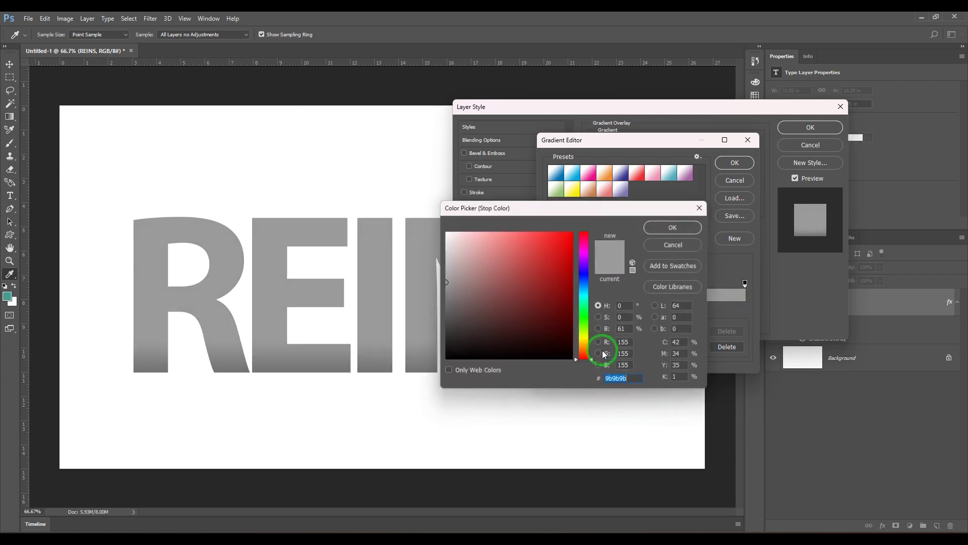
left_click_drag(461, 263, 443, 264)
left_click(675, 228)
left_click(552, 306)
left_click_drag(620, 307, 742, 306)
left_click(665, 306)
left_click(735, 163)
- Set the Gradient Overlay angle to 180° and apply the layer style
left_click(665, 194)
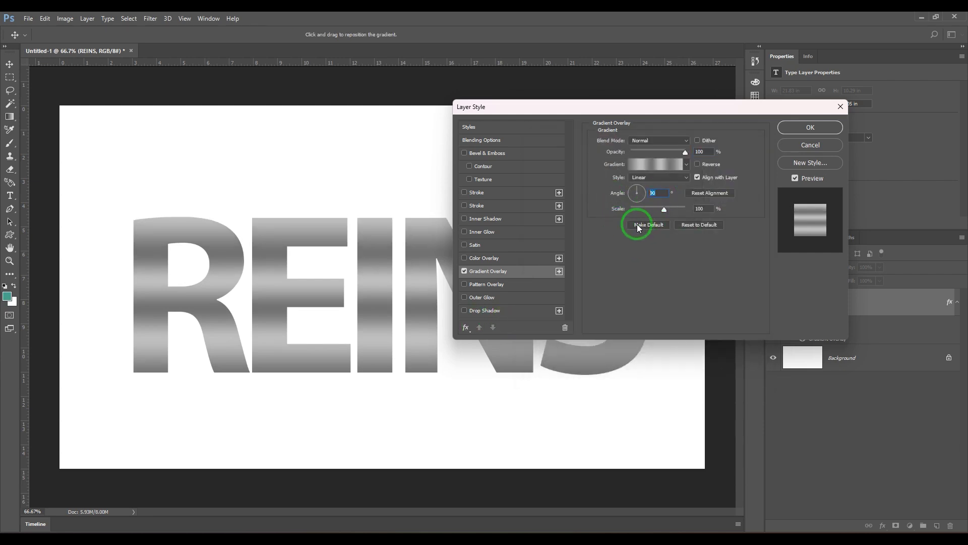
type("180")
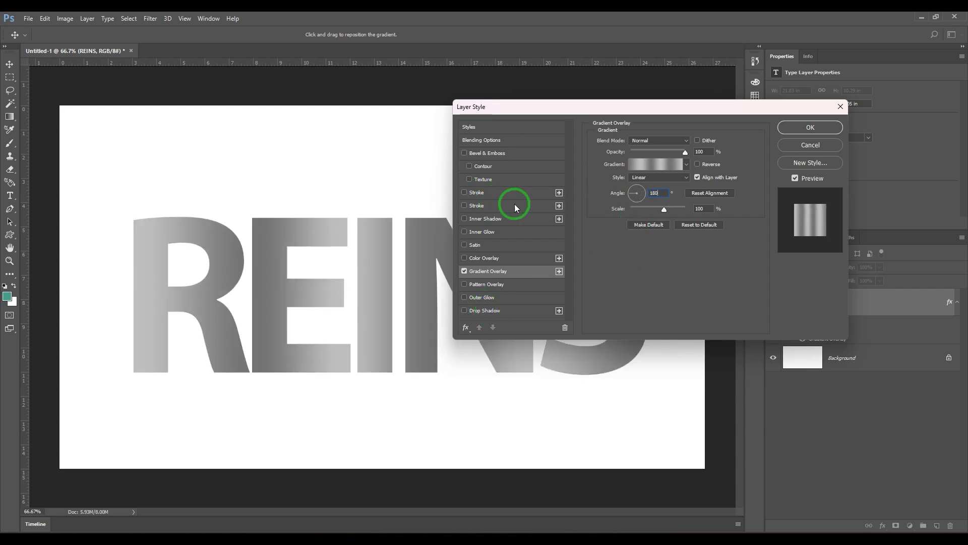
left_click(811, 128)
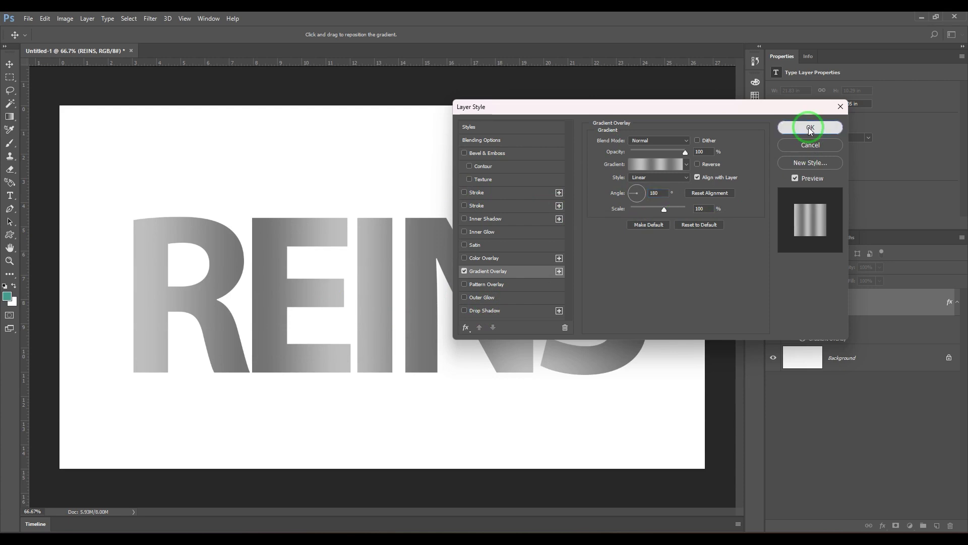
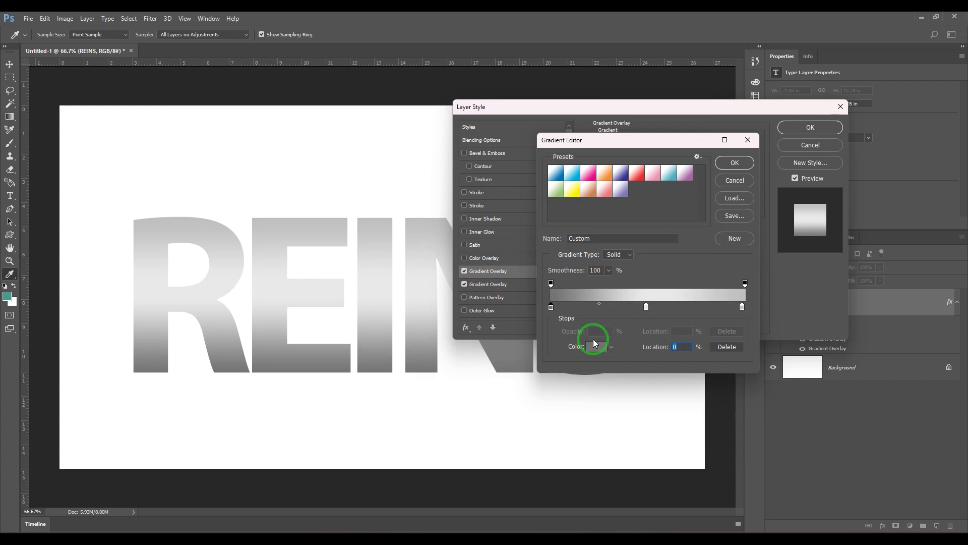
- Set the starting opacity stop of the upper Gradient Overlay's gradient to 0%
left_click(596, 347)
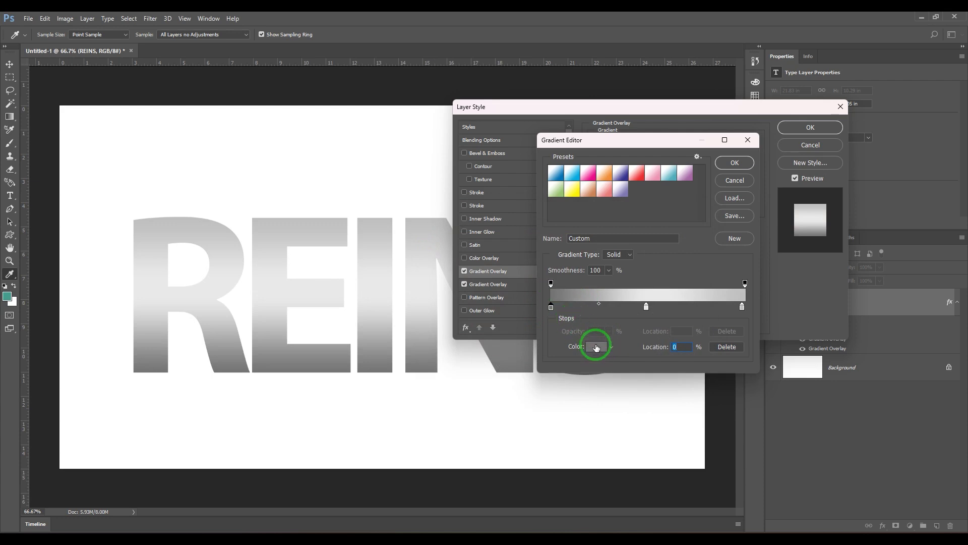
left_click(551, 283)
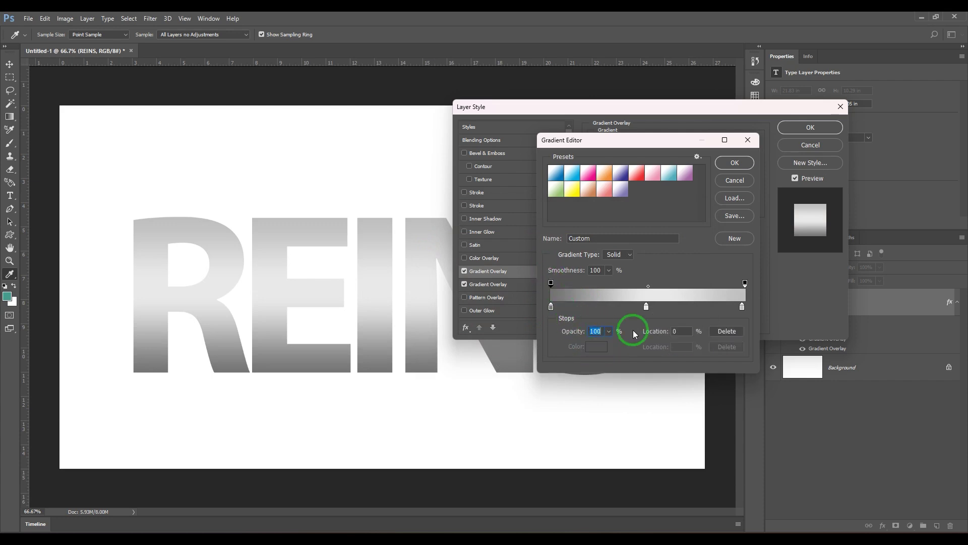
left_click_drag(614, 334, 555, 344)
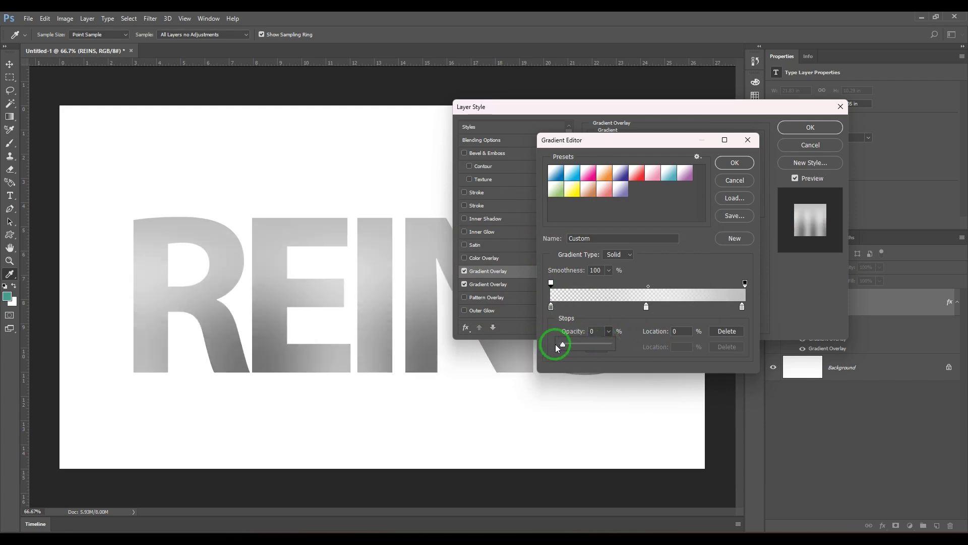
left_click(690, 330)
- Add an opaque stop at the middle of the upper overlay's gradient and set its end opacity stop to 0%
left_click(745, 283)
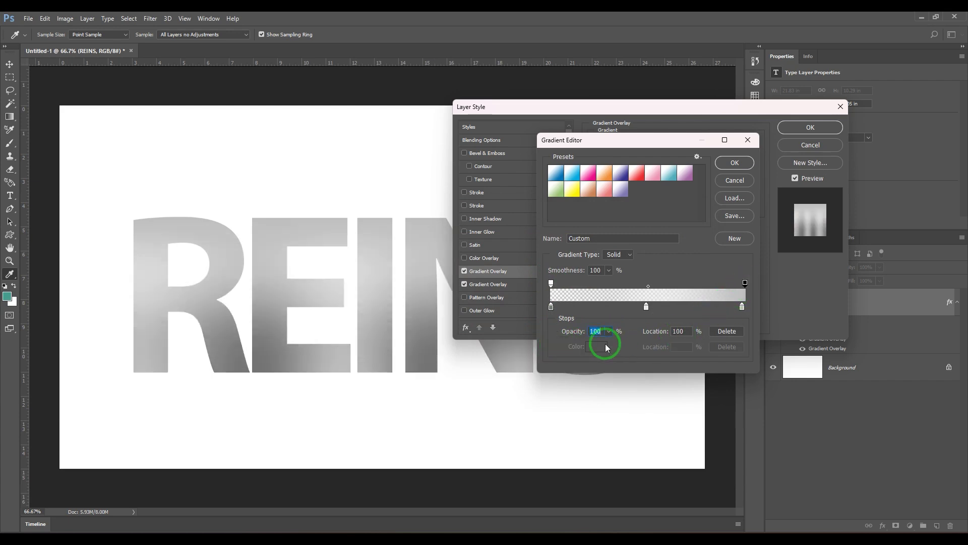
left_click(646, 283)
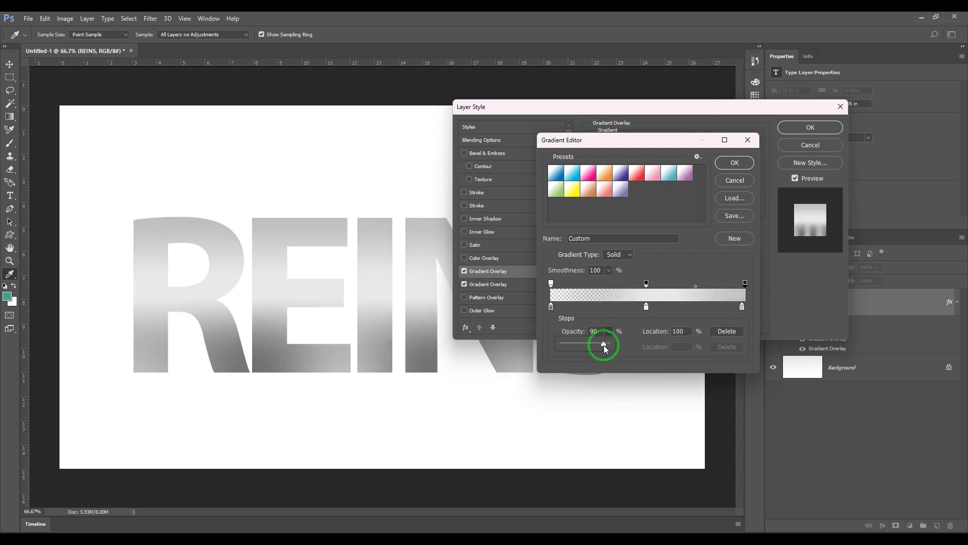
left_click_drag(604, 345, 562, 344)
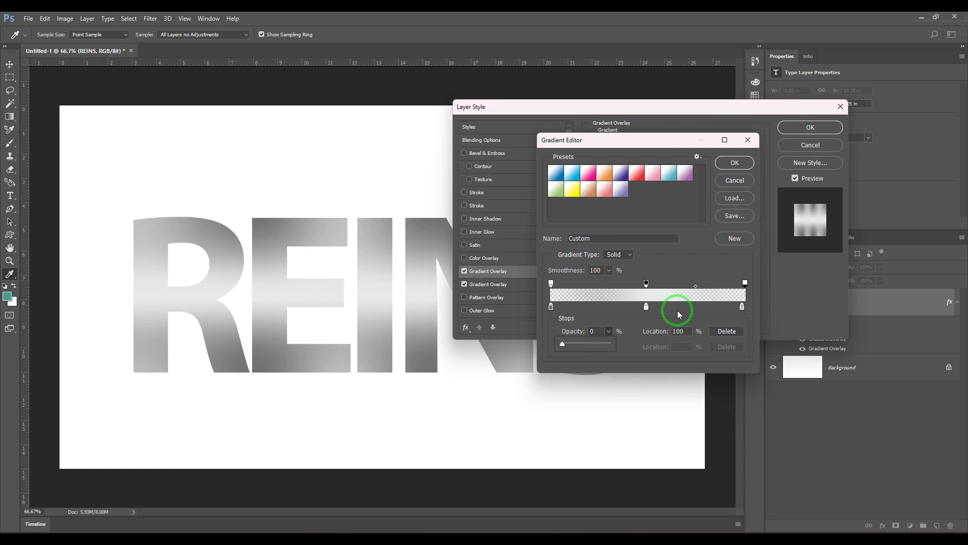
left_click(735, 163)
- Turn Color Overlay on and off again, and set the lower Gradient Overlay's starting color stop to dark red #812929
left_click(505, 258)
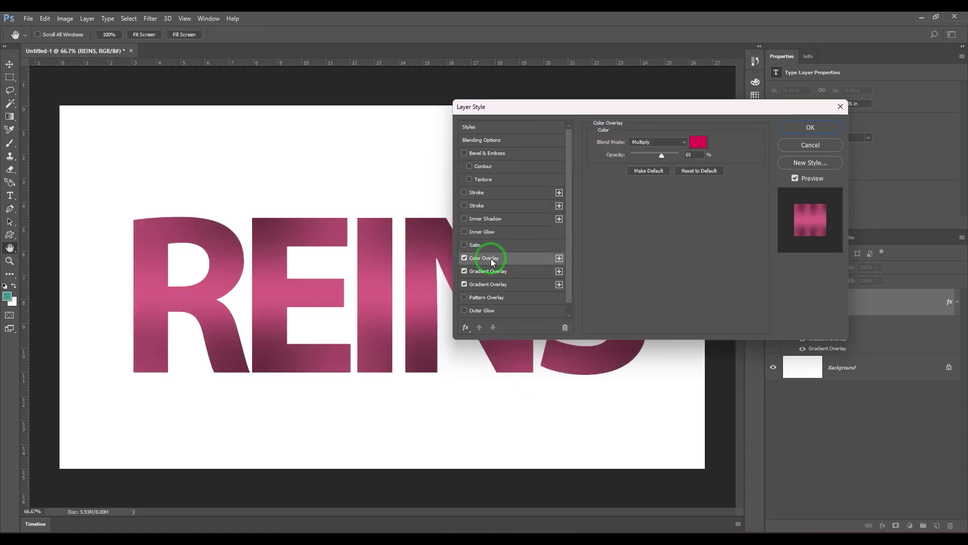
left_click(465, 259)
left_click(500, 284)
left_click(664, 165)
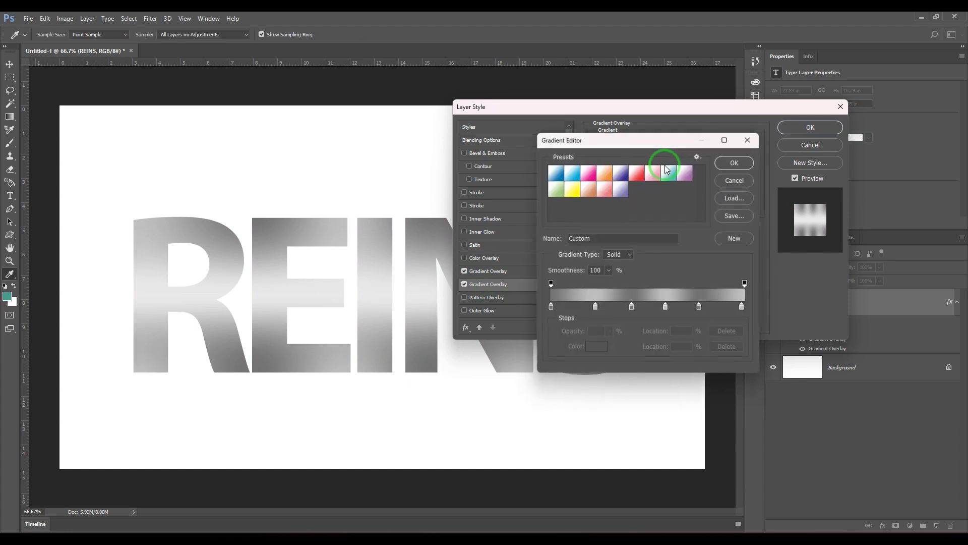
left_click(550, 306)
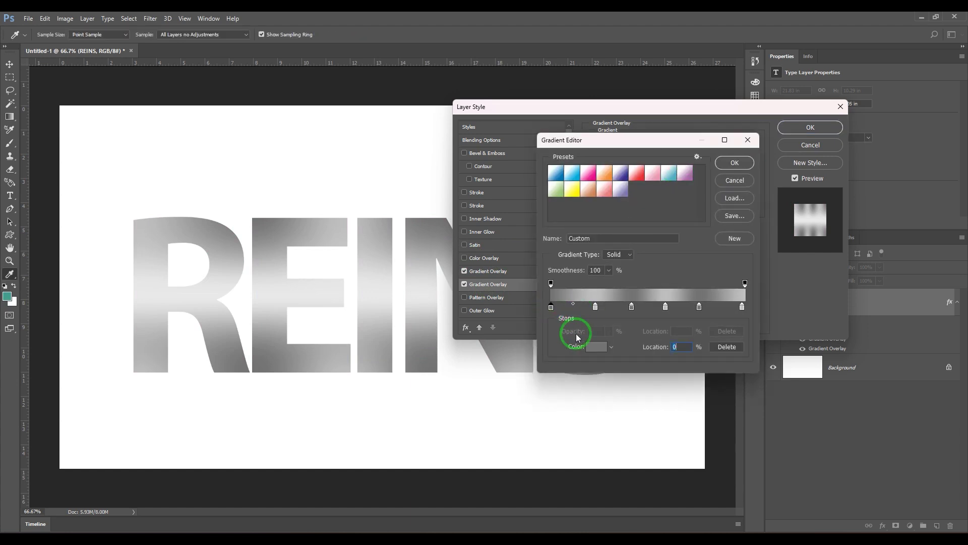
left_click(595, 348)
mouse_move(514, 283)
left_mouse_down()
mouse_move(506, 290)
mouse_move(533, 294)
left_mouse_up()
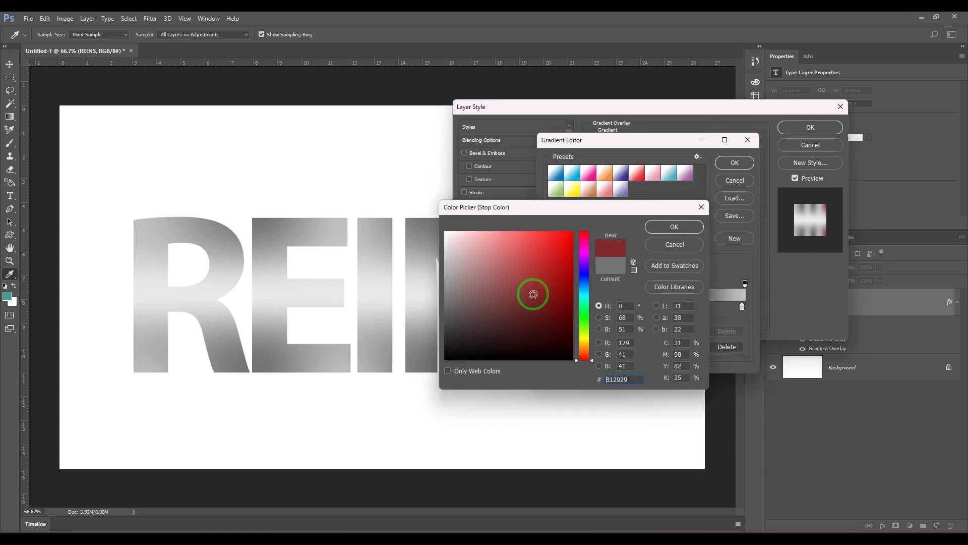
left_click(675, 226)
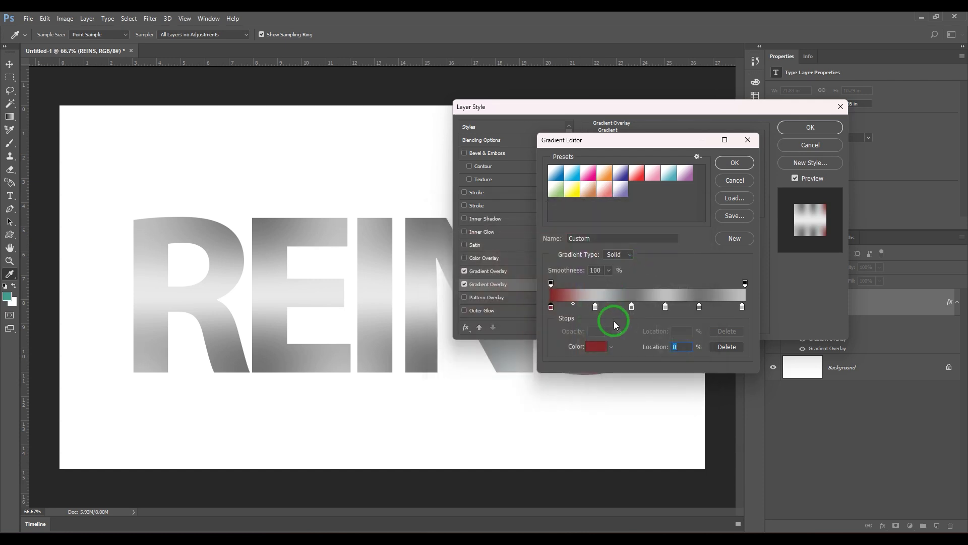
left_click(632, 306)
left_click(597, 346)
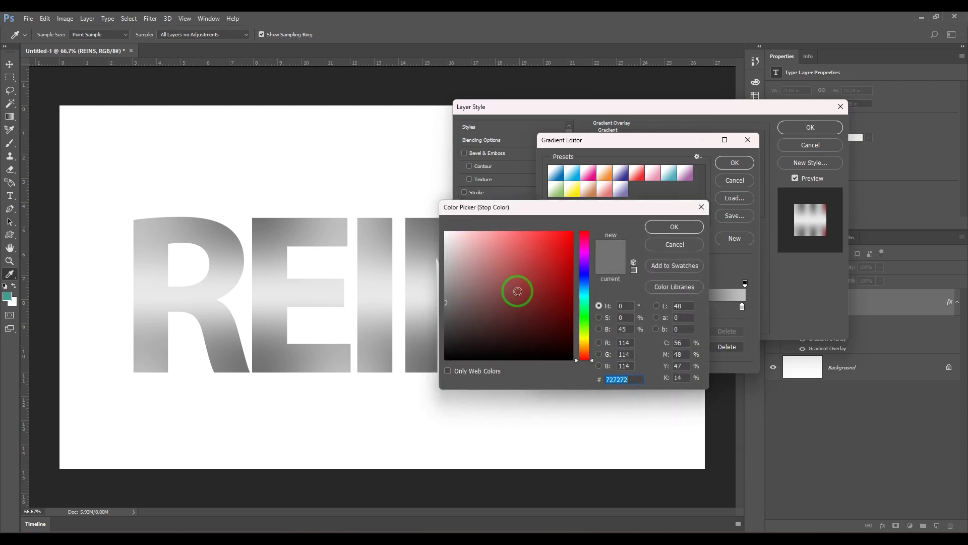
left_click(674, 244)
- Replace the two dark gray inner stops with copies of the dark red stop, placing the second copy at 74%
left_click_drag(632, 306, 696, 328)
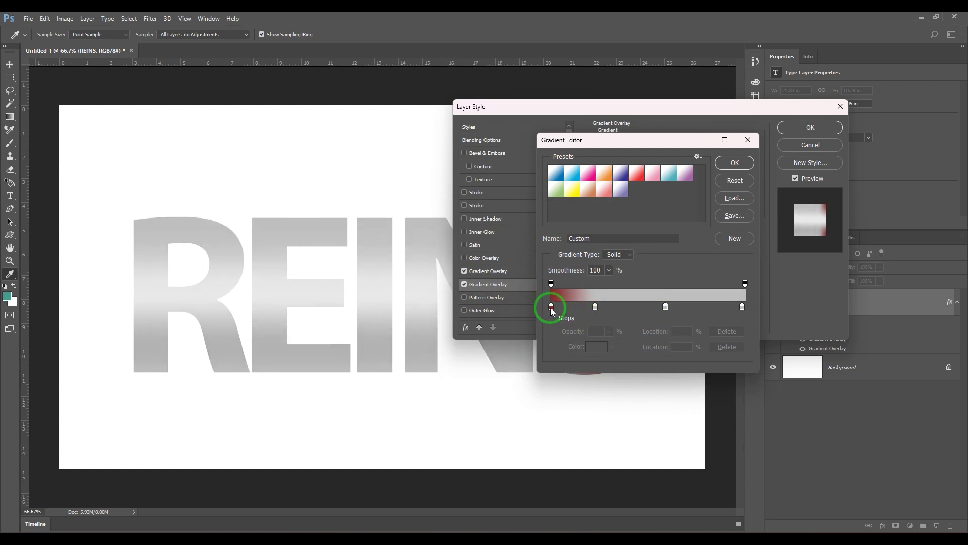
left_click_drag(552, 306, 695, 307)
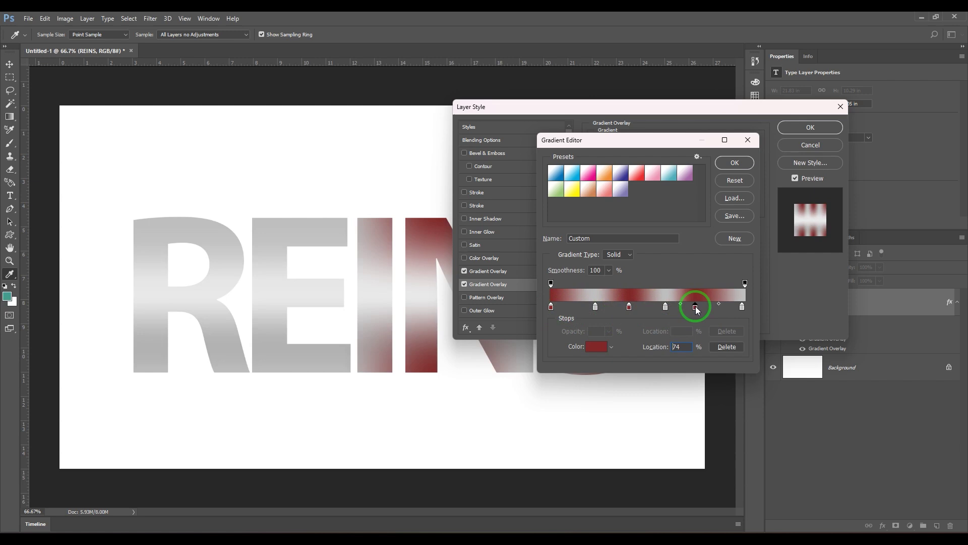
- Accept the lower overlay's gradient and set the middle color stop of the upper Gradient Overlay's gradient to yellow #e4ff00
left_click(730, 163)
left_click(498, 273)
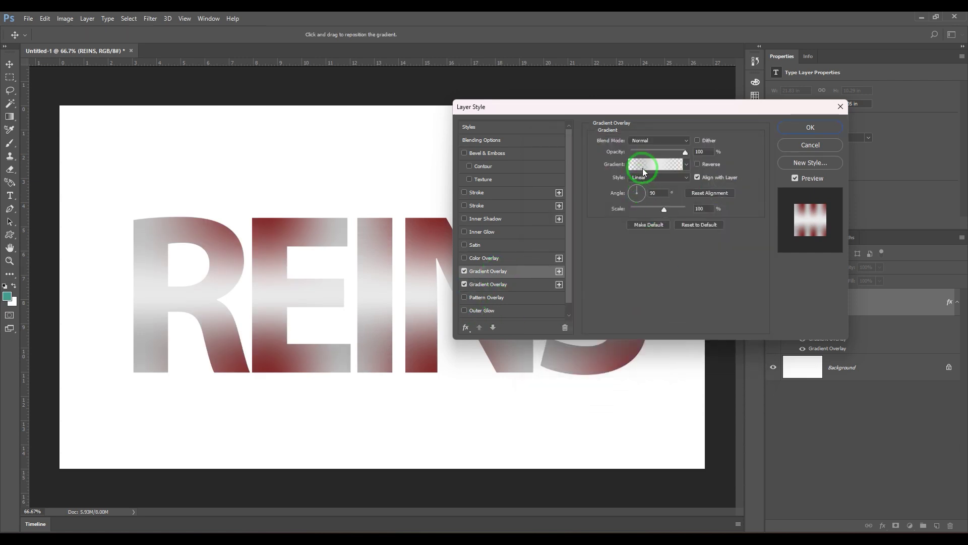
left_click(647, 164)
left_click(646, 308)
left_click(597, 347)
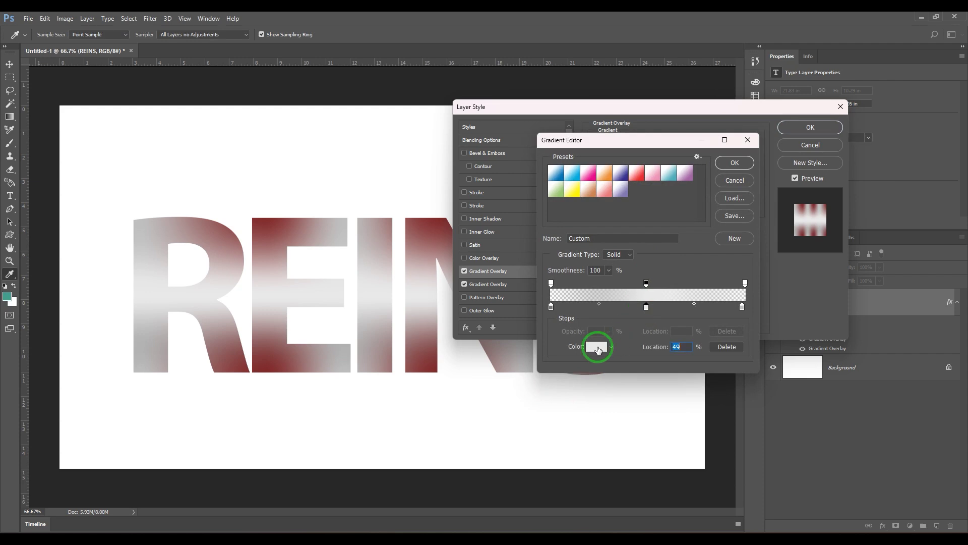
left_click_drag(584, 331, 584, 338)
left_click_drag(565, 241, 584, 221)
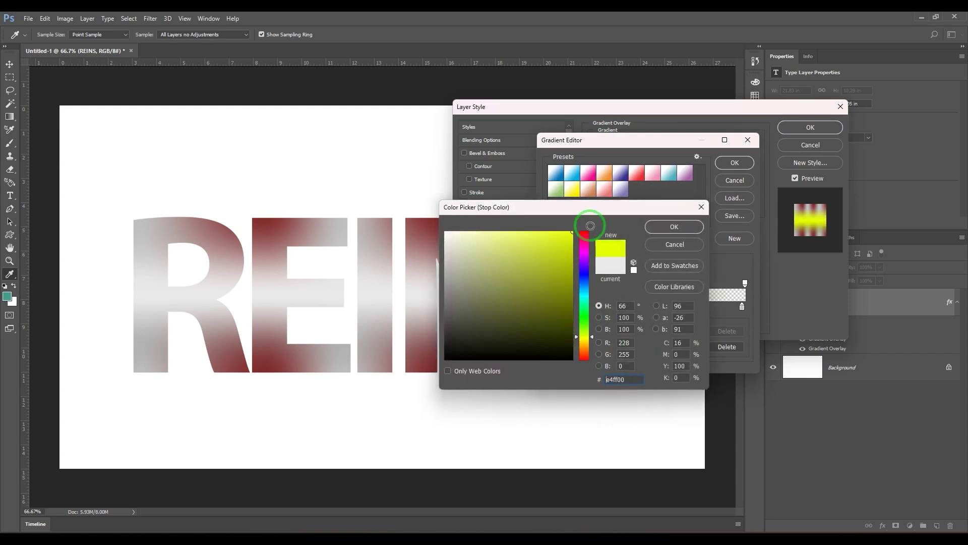
left_click(675, 226)
left_click(735, 163)
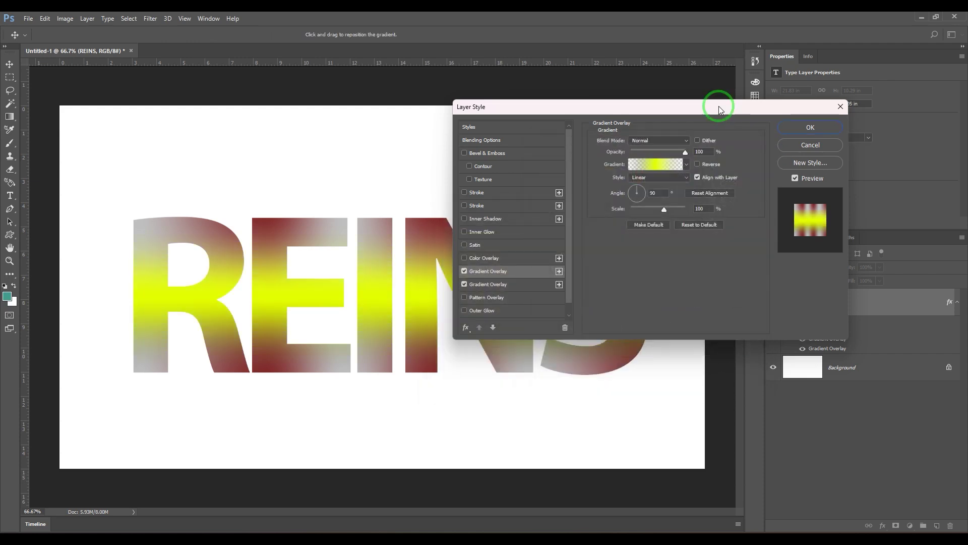
- Turn the upper Gradient Overlay off and on again to compare, and set its style to Radial
left_click_drag(719, 106, 844, 100)
left_click(626, 265)
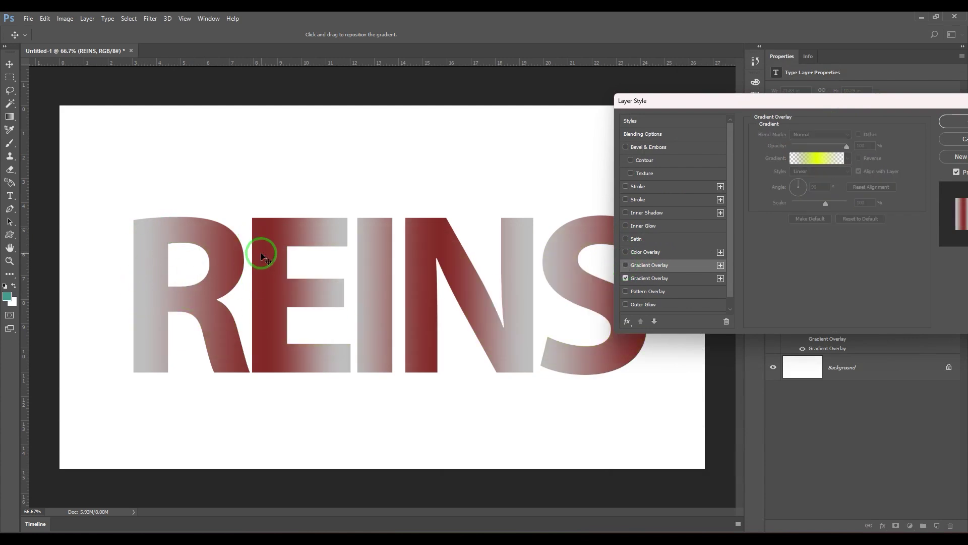
left_click(626, 265)
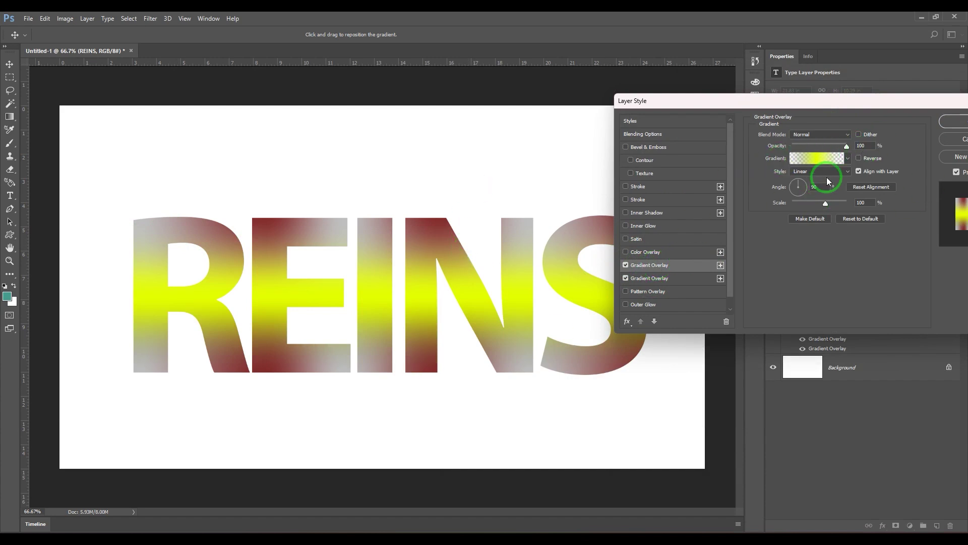
left_click(832, 171)
left_click(824, 185)
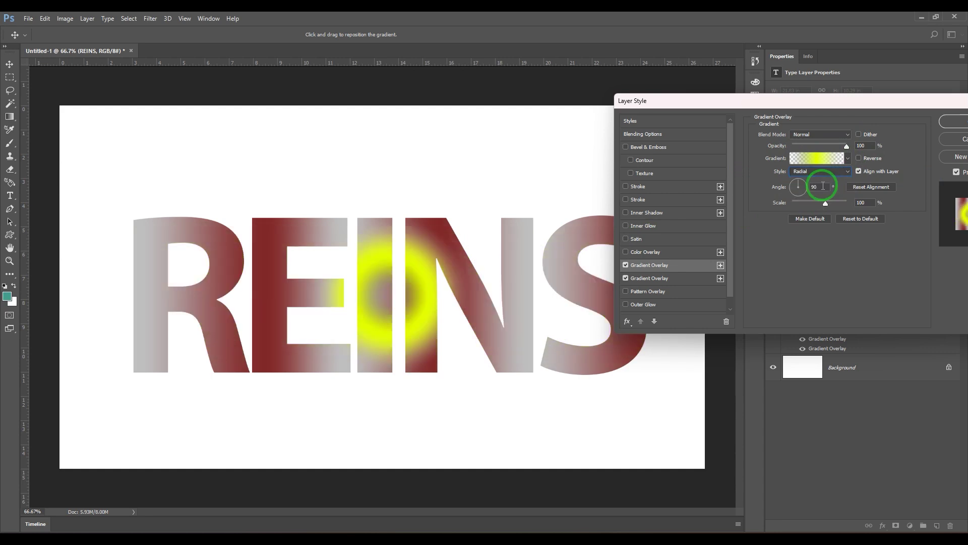
- Remove the starting opacity and color stops from the upper overlay's gradient and move the yellow color stop to 0%
left_click(840, 159)
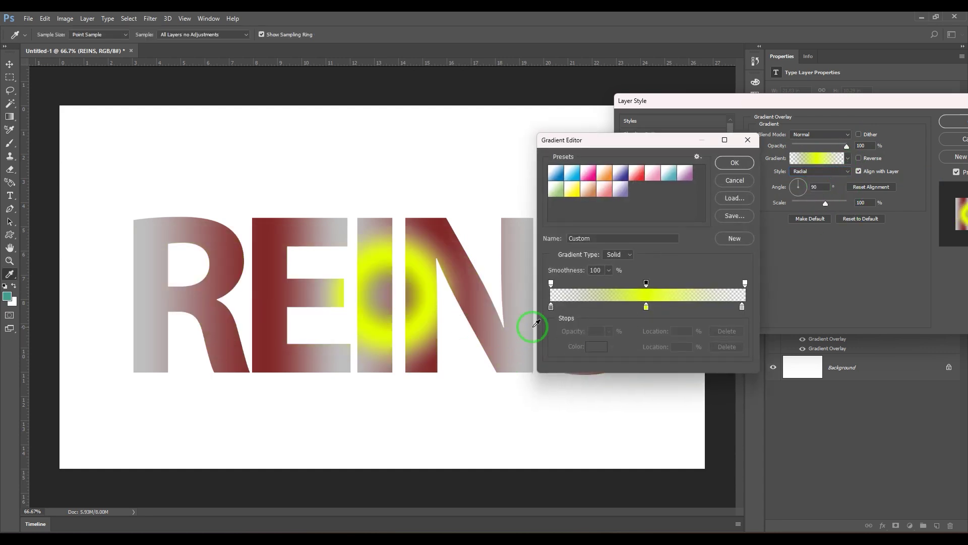
mouse_move(646, 307)
left_mouse_down()
mouse_move(607, 316)
mouse_move(630, 307)
left_mouse_up()
left_click_drag(551, 283, 573, 292)
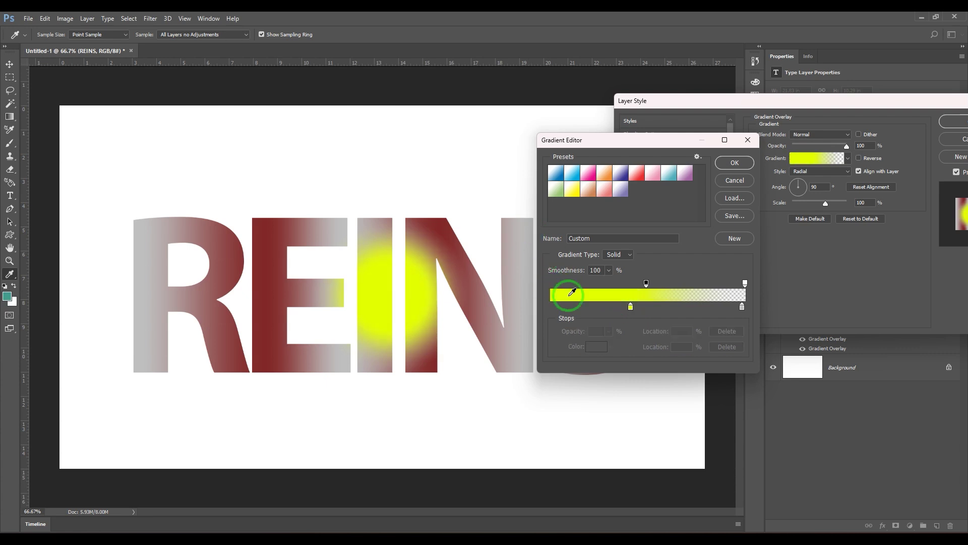
left_click_drag(631, 307, 551, 307)
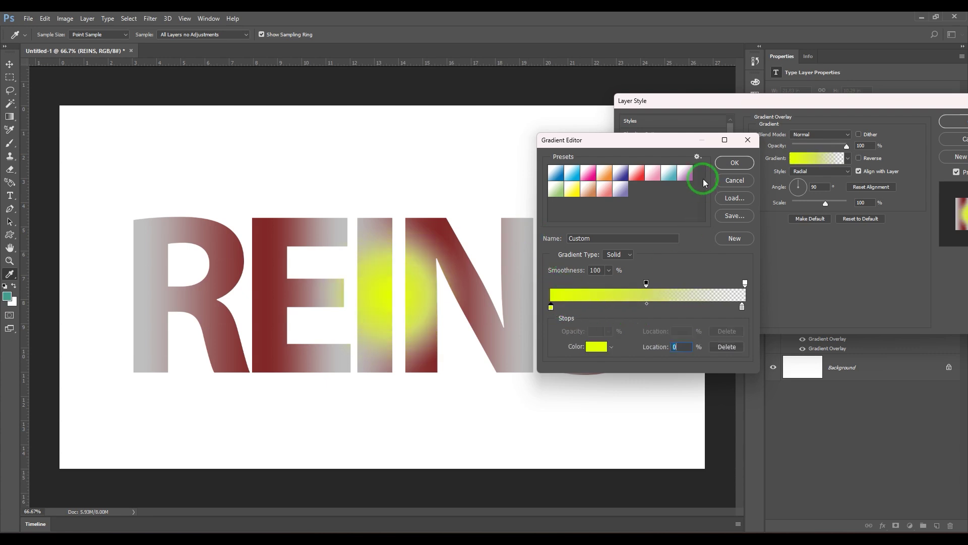
left_click(735, 162)
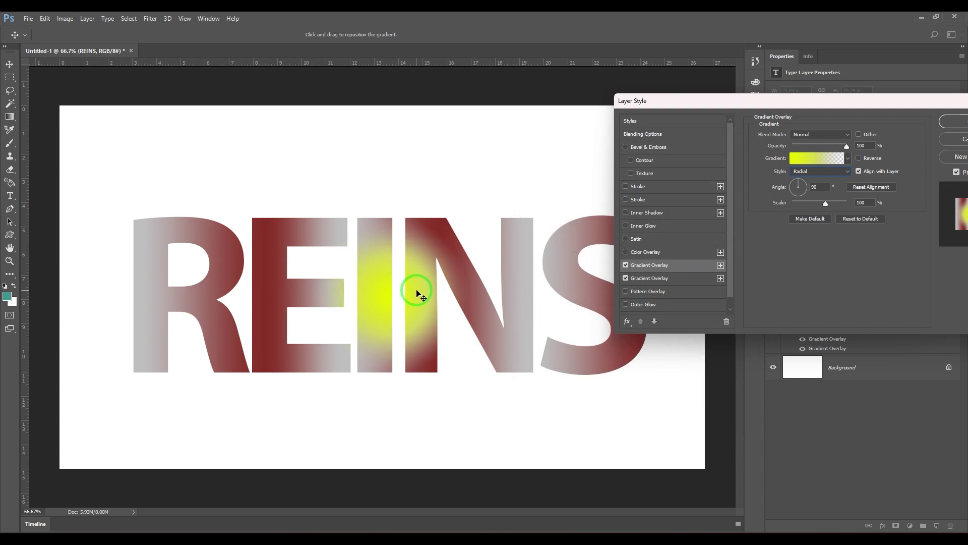
- Reposition the radial gradient over the upper part of the letter R, set its scale to 150%, and apply the layer style
left_click_drag(417, 293, 201, 243)
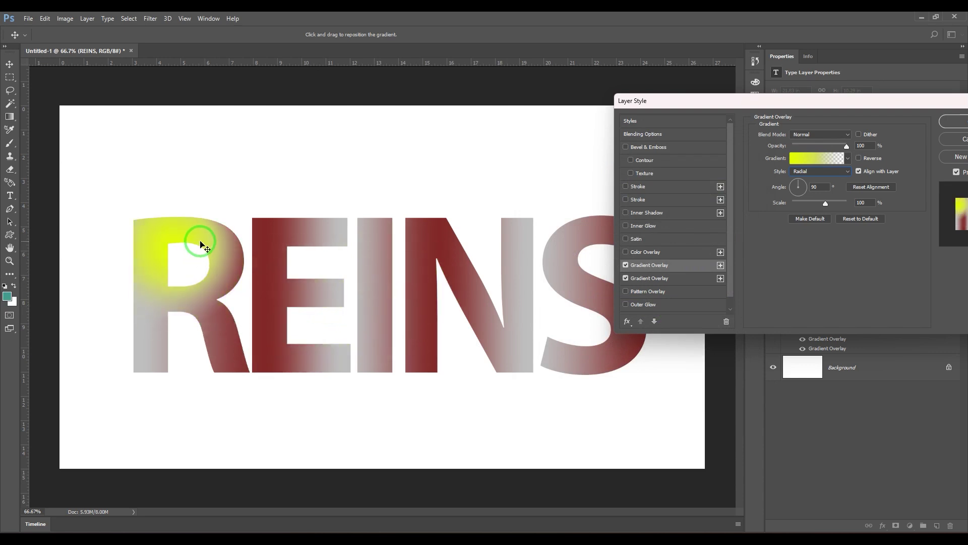
left_click_drag(826, 203, 876, 216)
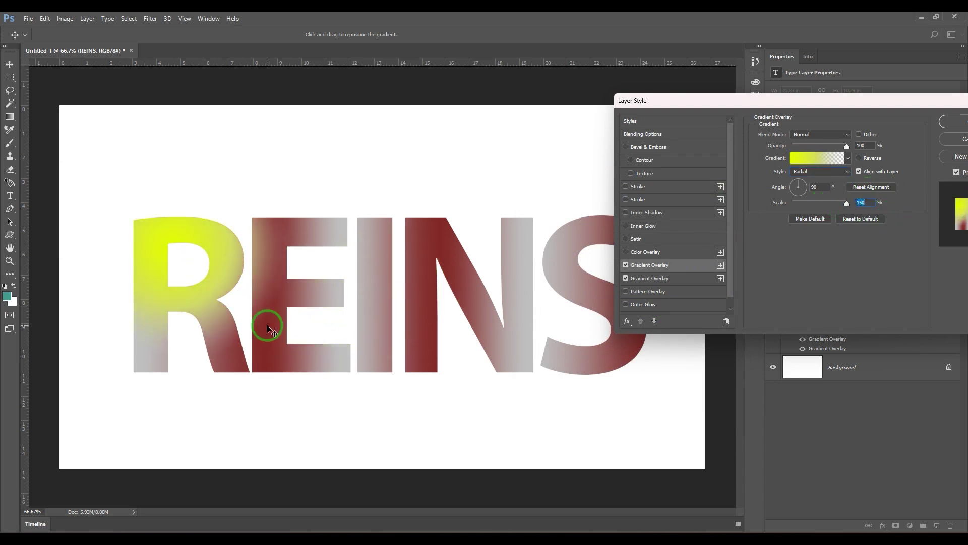
left_click(952, 122)
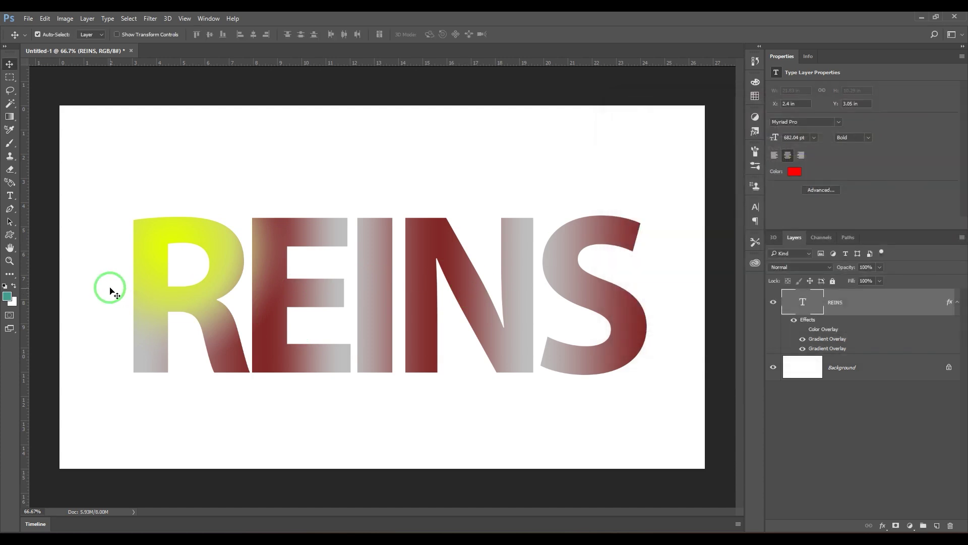